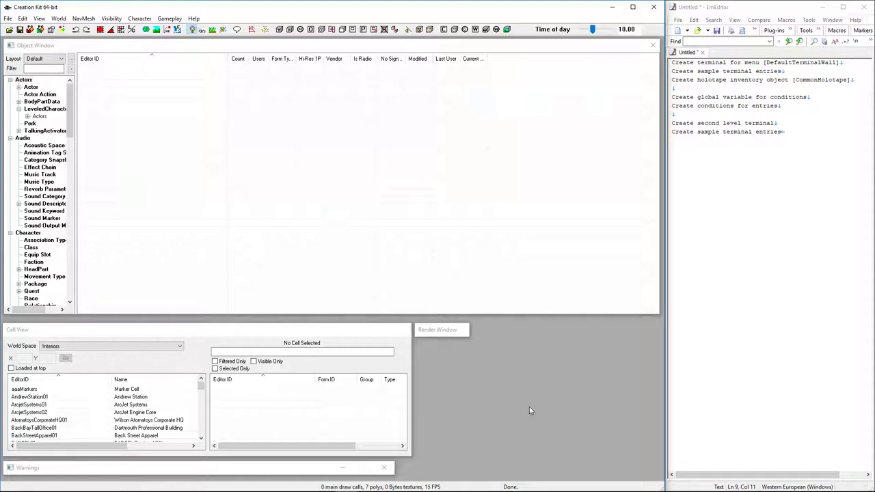
Step: List the WorldObjects Terminal records filtered by 'default' to find DefaultTerminalWall
{"action": "left_click_drag", "start_coordinate": [69, 101], "coordinate": [71, 287]}
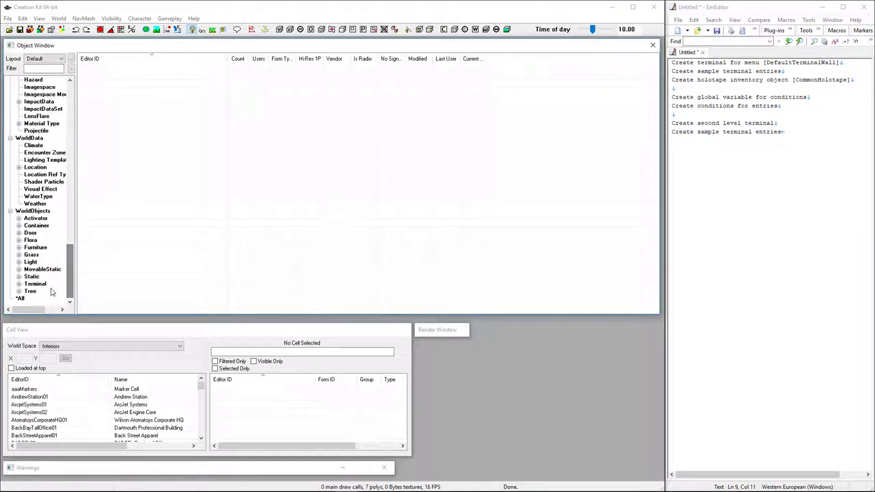
{"action": "left_click", "coordinate": [34, 212]}
{"action": "left_click", "coordinate": [38, 283]}
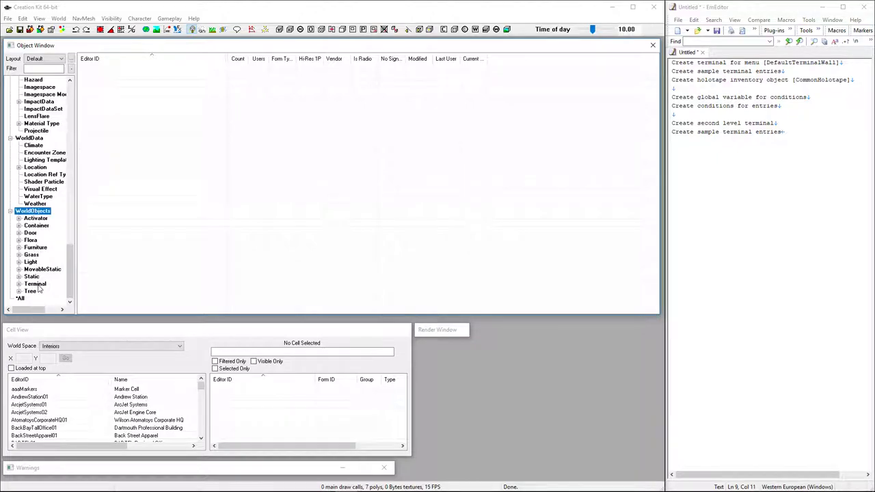
{"action": "left_click", "coordinate": [49, 68]}
{"action": "type", "text": "default"}
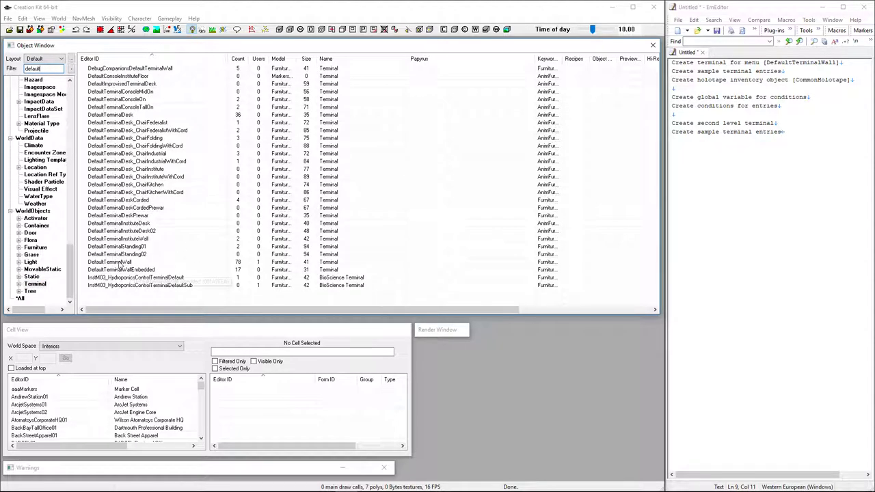
Step: Duplicate DefaultTerminalWall as a new terminal form with ID TUTORIAL_TerminalMainMenu
{"action": "double_click", "coordinate": [121, 262]}
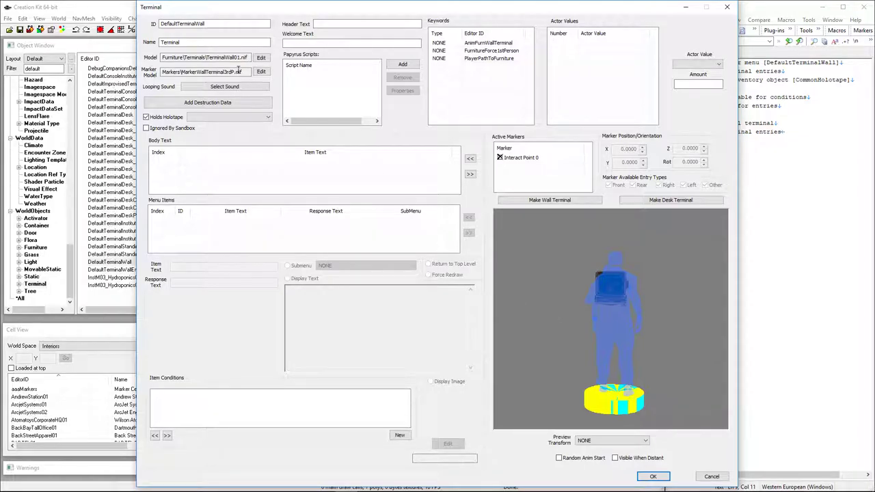
{"action": "key", "text": "shift+Tab"}
{"action": "key", "text": "shift+Tab"}
{"action": "key", "text": "shift+Tab"}
{"action": "type", "text": "TUTORIAL_M"}
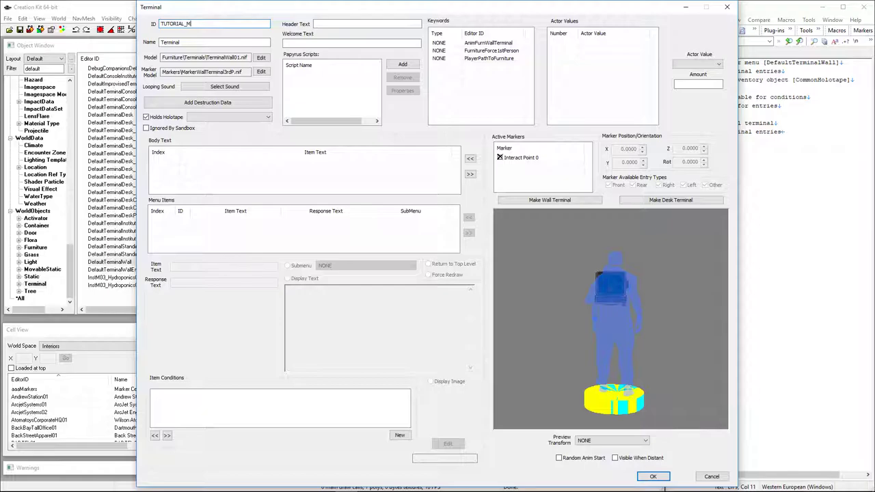
{"action": "key", "text": "BackSpace"}
{"action": "type", "text": "TerminalMainMenu"}
{"action": "left_click", "coordinate": [654, 477]}
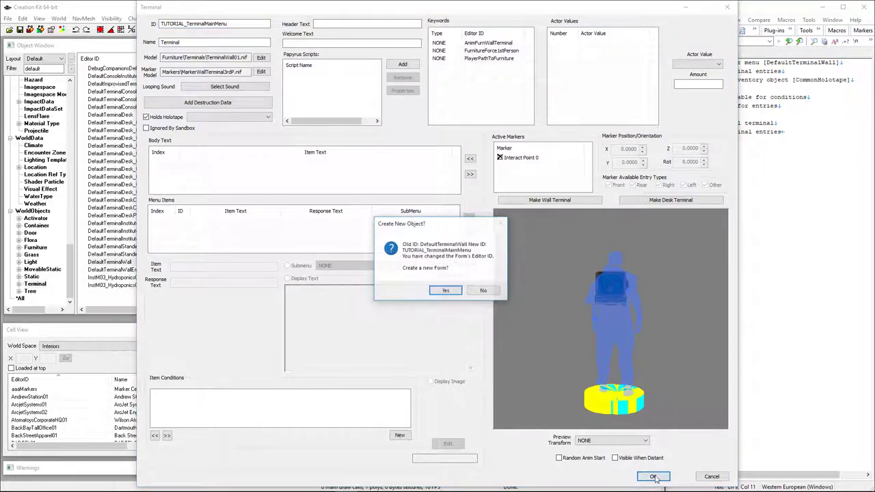
{"action": "left_click", "coordinate": [445, 291]}
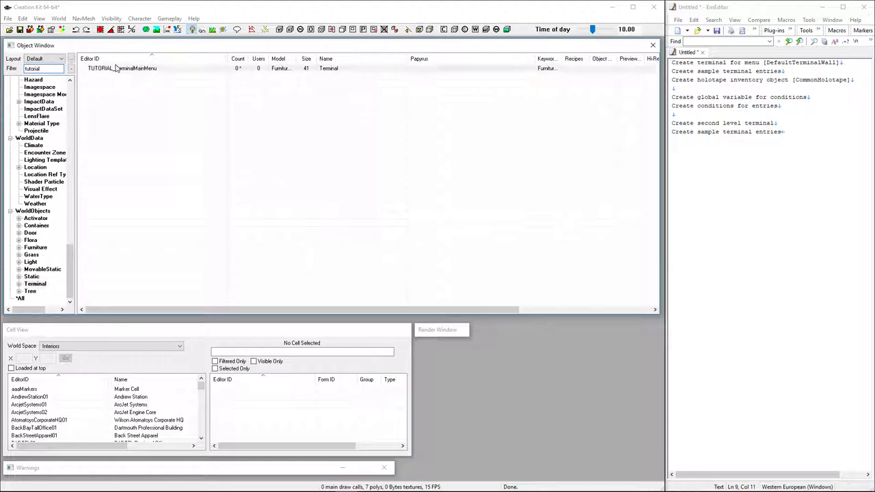
Step: Give TUTORIAL_TerminalMainMenu header 'Header Main Menu' and welcome text 'Welcome Text Main Menu'
{"action": "double_click", "coordinate": [113, 68]}
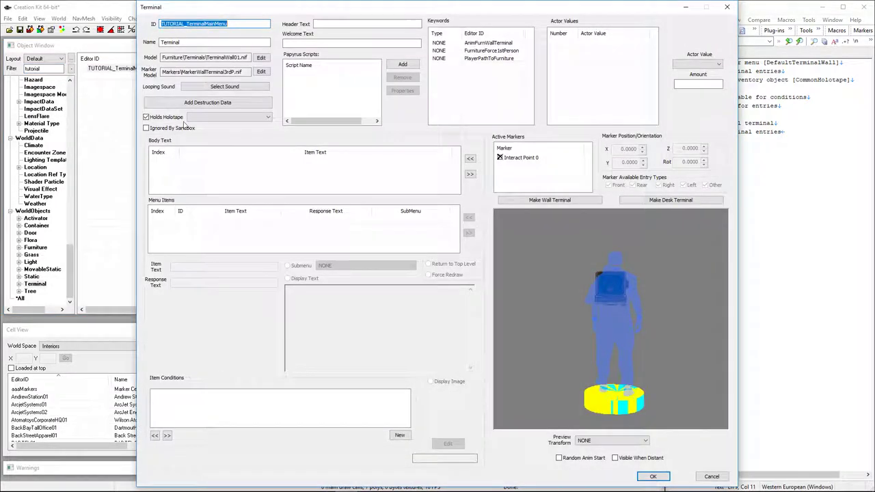
{"action": "left_click", "coordinate": [339, 23]}
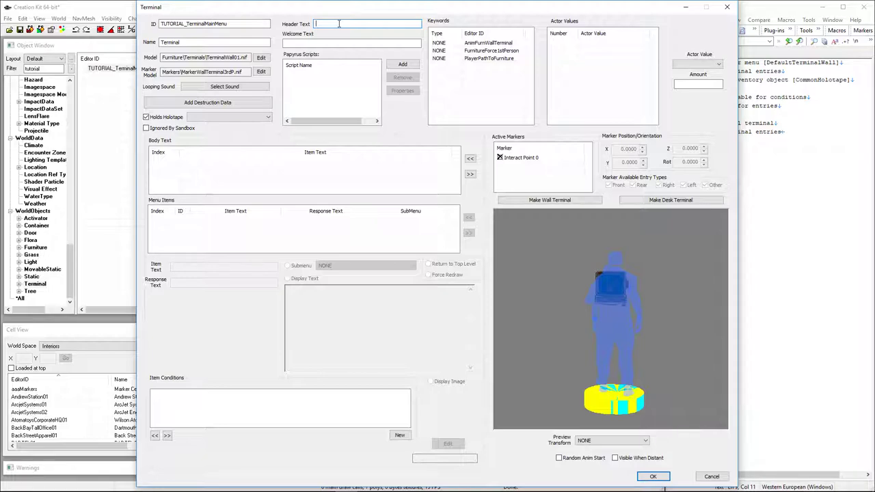
{"action": "type", "text": "Header Main Menu"}
{"action": "key", "text": "Tab"}
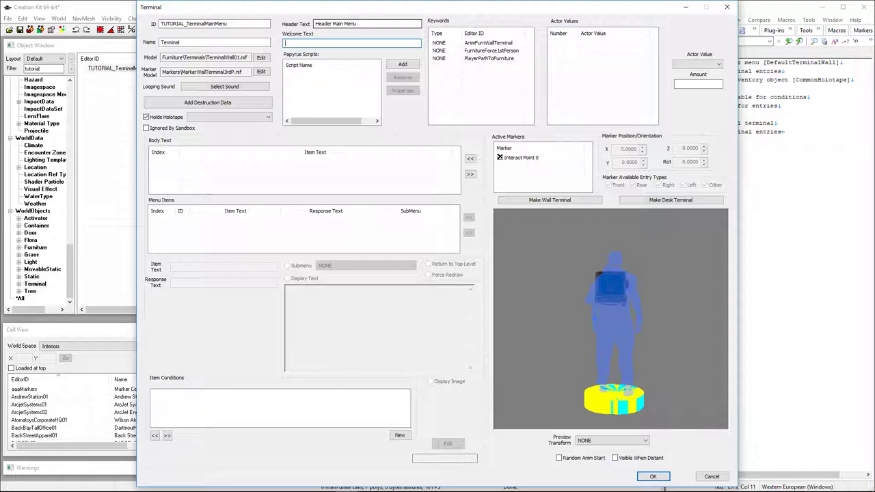
{"action": "type", "text": "Welcome Text Main Ma"}
{"action": "type", "text": "nu"}
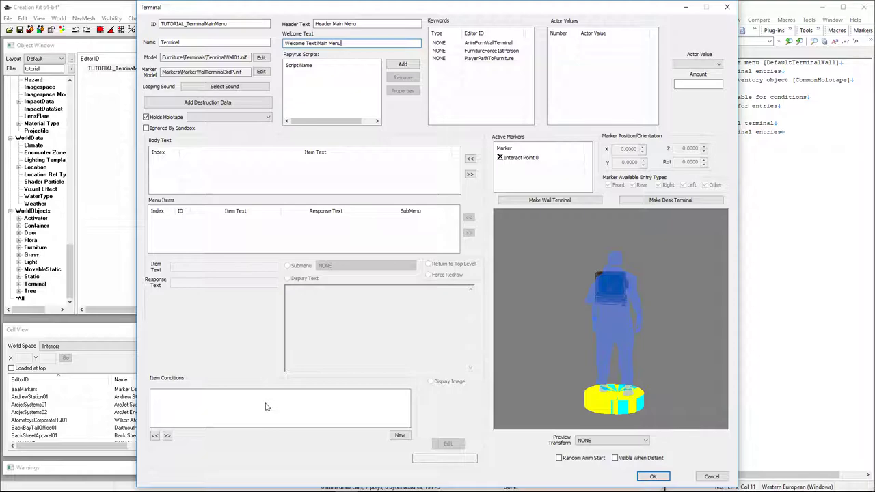
Step: Add a body text entry reading 'Body text line 1' and 'Body text line 2'
{"action": "right_click", "coordinate": [295, 172]}
{"action": "left_click", "coordinate": [315, 172]}
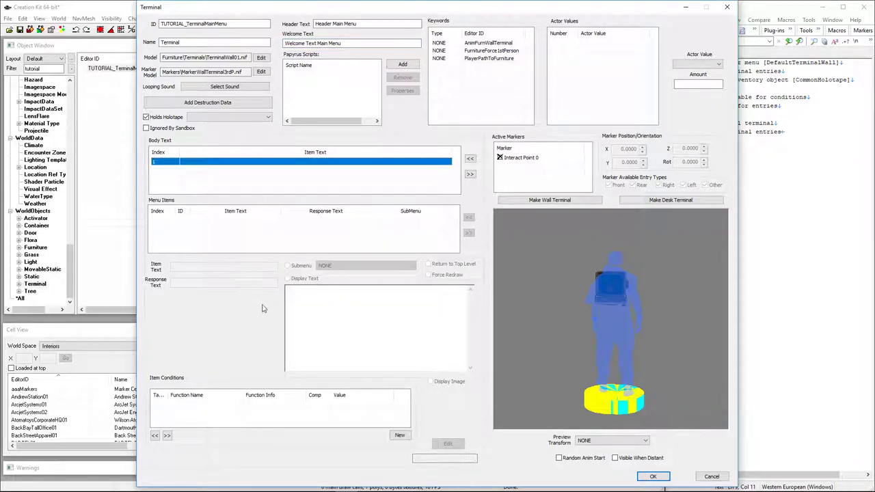
{"action": "left_click", "coordinate": [319, 320]}
{"action": "type", "text": "Body "}
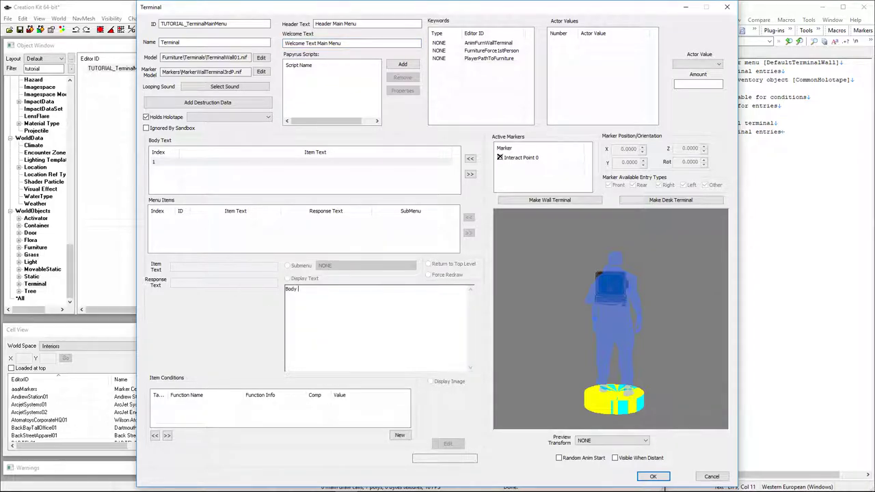
{"action": "type", "text": "Text line 2"}
{"action": "key", "text": "Delete"}
{"action": "type", "text": "t line 1 Body text line 2"}
Step: Add four new menu items to the terminal's Menu Items list
{"action": "right_click", "coordinate": [214, 229]}
{"action": "left_click", "coordinate": [231, 234]}
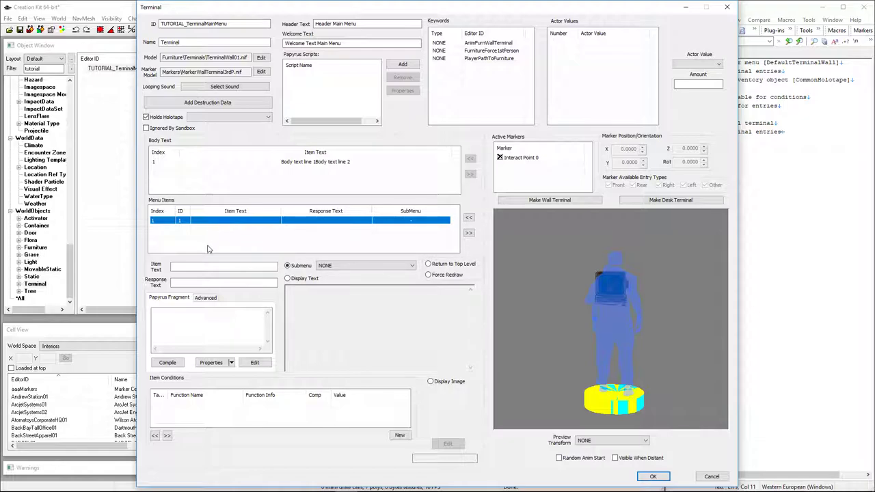
{"action": "right_click", "coordinate": [209, 233]}
{"action": "left_click", "coordinate": [228, 238]}
{"action": "right_click", "coordinate": [225, 233]}
{"action": "left_click", "coordinate": [236, 240]}
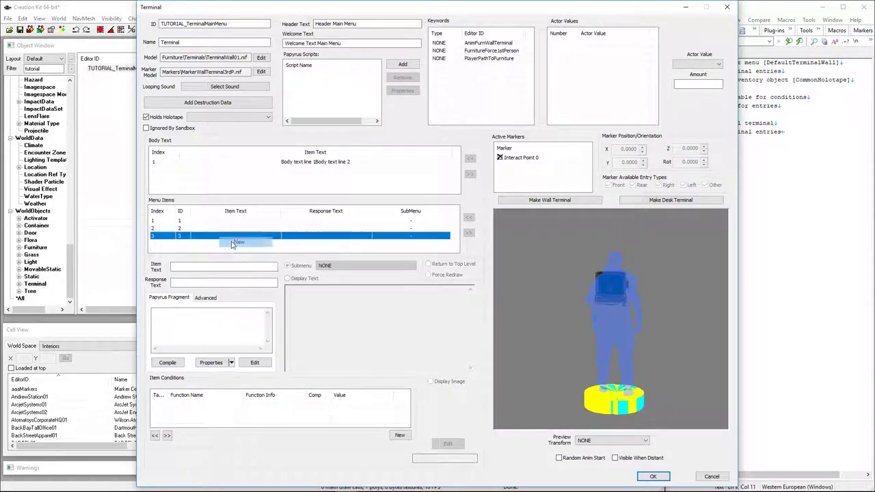
{"action": "right_click", "coordinate": [234, 242]}
{"action": "left_click", "coordinate": [246, 246]}
Step: Name items 1 and 2 'Item 1 [condition swap]' and 'Item 2 [condition swap]', both with Force Redraw
{"action": "left_click", "coordinate": [223, 220]}
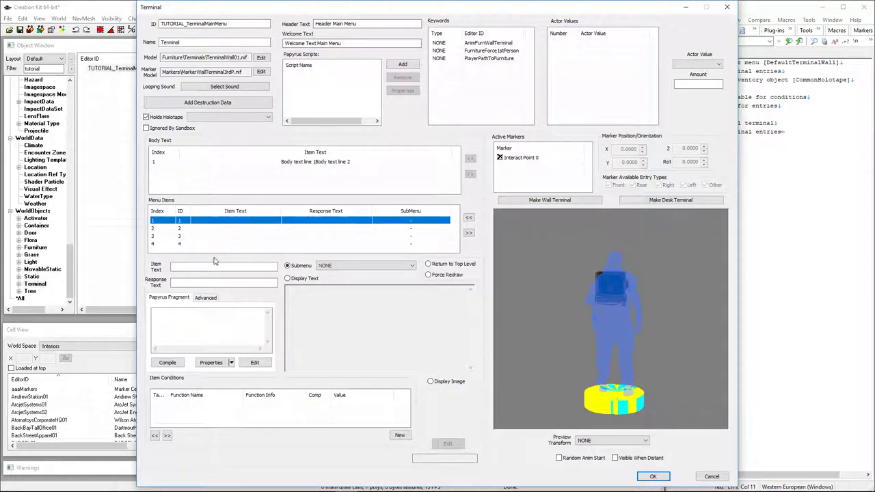
{"action": "left_click", "coordinate": [212, 269]}
{"action": "type", "text": "Item 1 "}
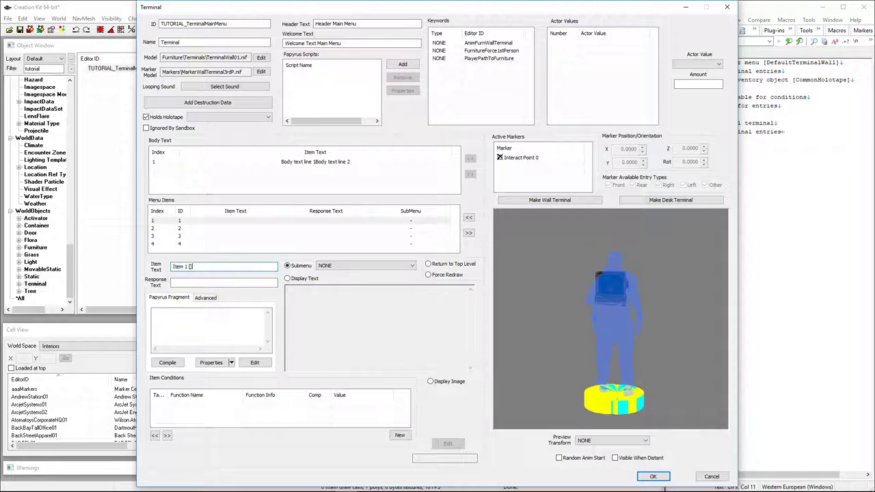
{"action": "type", "text": "[condition swap]"}
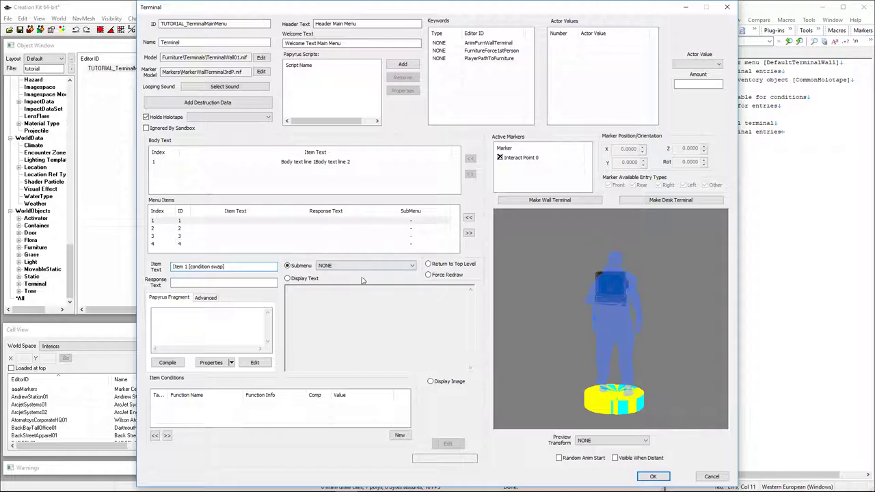
{"action": "left_click", "coordinate": [449, 276]}
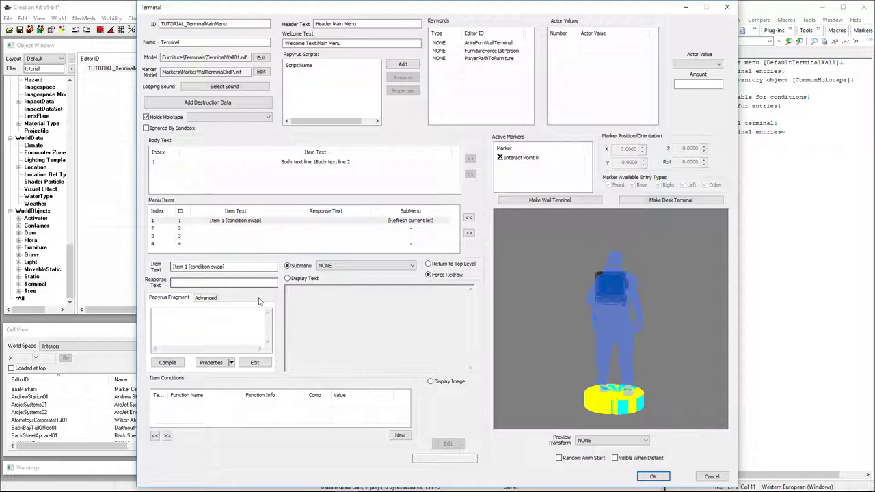
{"action": "left_click", "coordinate": [240, 229]}
{"action": "left_click", "coordinate": [219, 266]}
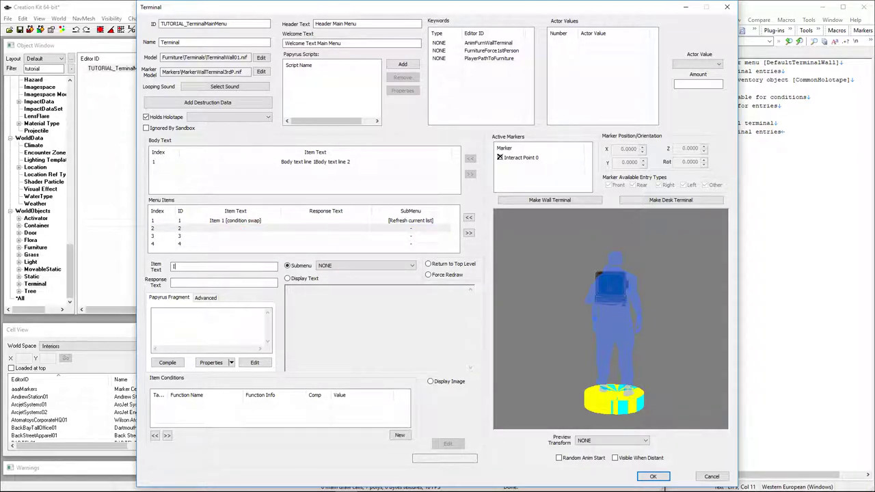
{"action": "type", "text": "Item 2 [condition swap"}
{"action": "left_click", "coordinate": [453, 276]}
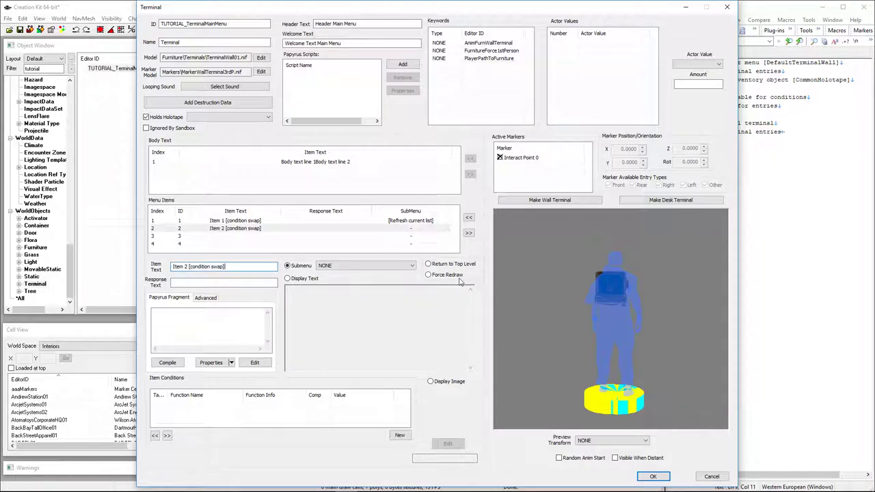
Step: Make 'Item 3 - Display Text' show 'Display text for item 3.' and 'Have a nice day'
{"action": "left_click", "coordinate": [229, 236]}
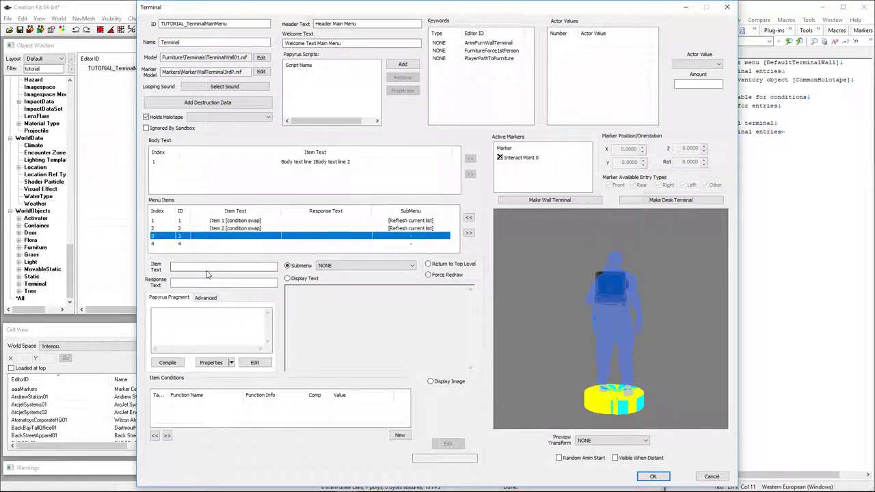
{"action": "left_click", "coordinate": [209, 267]}
{"action": "type", "text": "Item"}
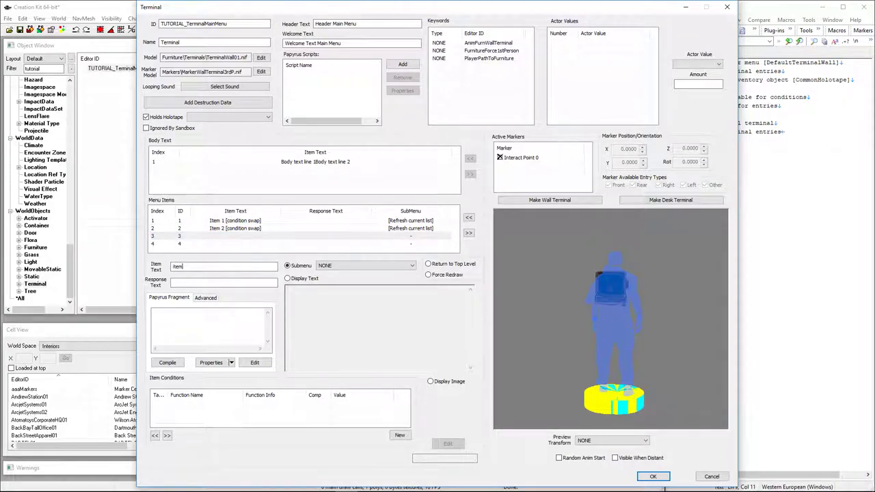
{"action": "key", "text": "BackSpace"}
{"action": "key", "text": "BackSpace"}
{"action": "key", "text": "BackSpace"}
{"action": "key", "text": "BackSpace"}
{"action": "type", "text": "Item 3 - Display Text"}
{"action": "key", "text": "Return"}
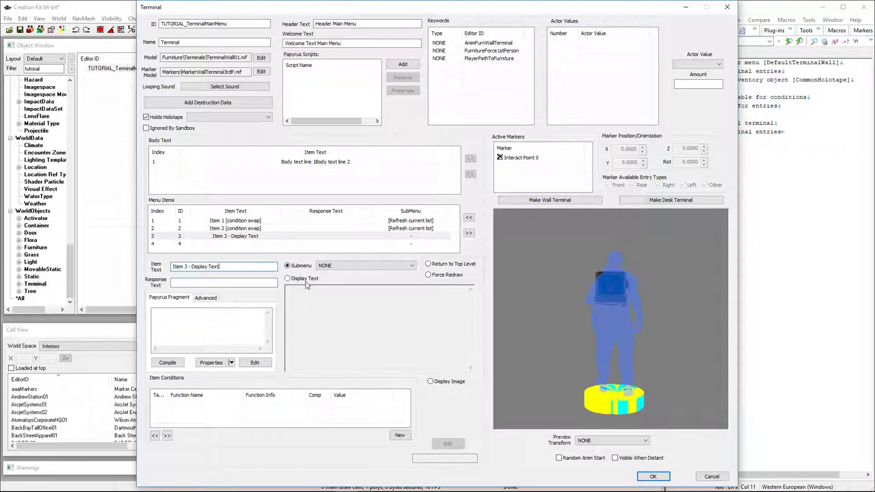
{"action": "left_click", "coordinate": [305, 279]}
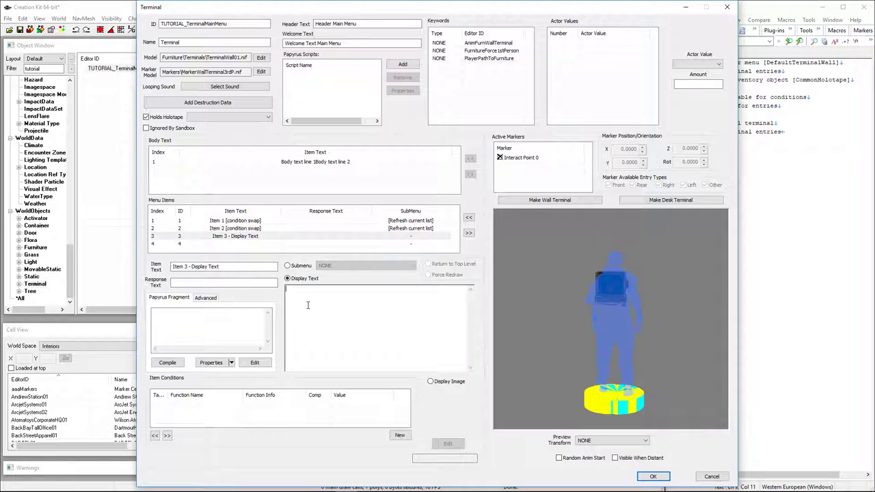
{"action": "left_click", "coordinate": [308, 305]}
{"action": "type", "text": "Display text for item 3."}
{"action": "key", "text": "Return"}
{"action": "key", "text": "Return"}
{"action": "type", "text": "Have a nice day"}
Step: Name item 4 'Item 4 [submenu]' and save the terminal
{"action": "left_click", "coordinate": [226, 245]}
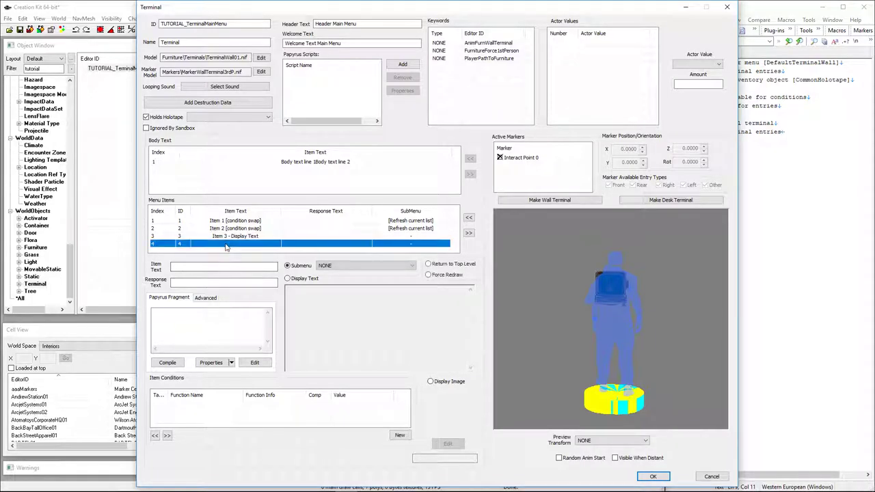
{"action": "left_click", "coordinate": [211, 268]}
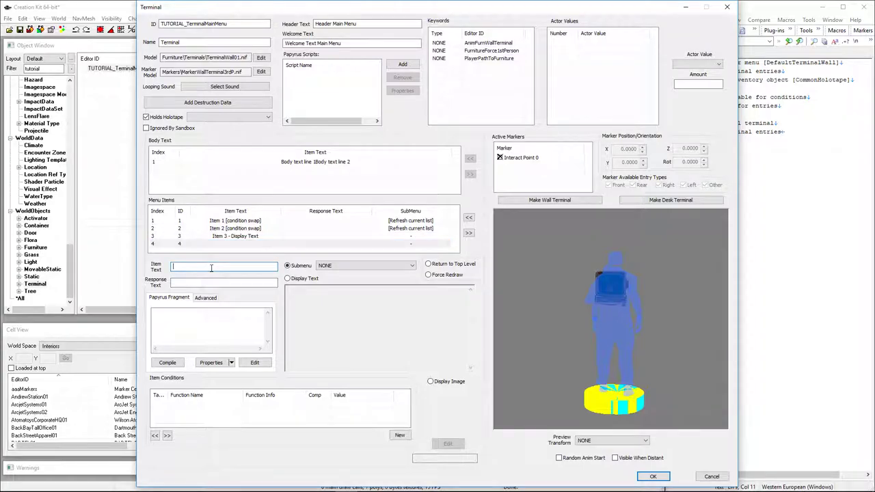
{"action": "type", "text": "Item 4 [submenu"}
{"action": "left_click", "coordinate": [653, 477]}
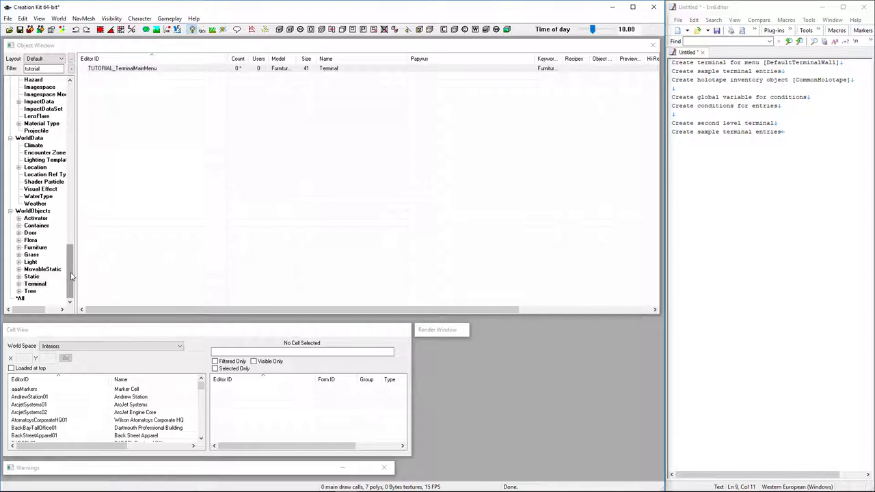
Step: List the Holotape records filtered by 'common'
{"action": "left_click_drag", "start_coordinate": [70, 274], "coordinate": [83, 158]}
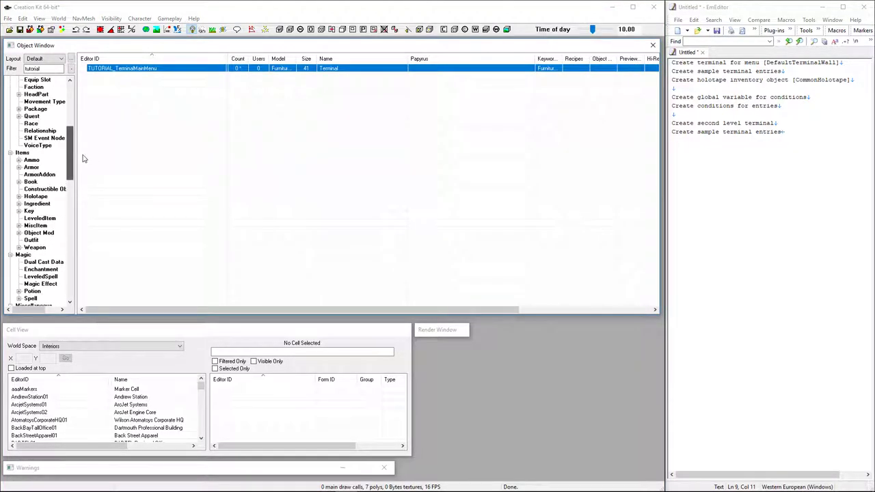
{"action": "left_click", "coordinate": [22, 152]}
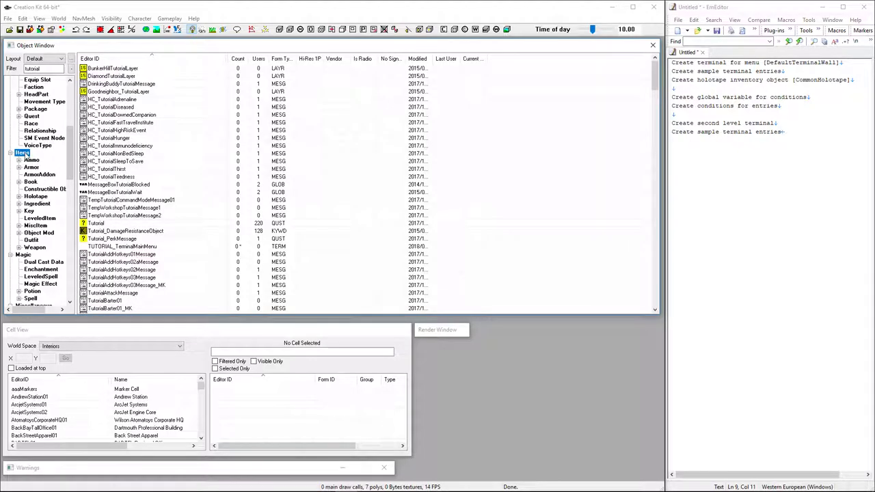
{"action": "left_click", "coordinate": [36, 196]}
{"action": "double_click", "coordinate": [33, 68]}
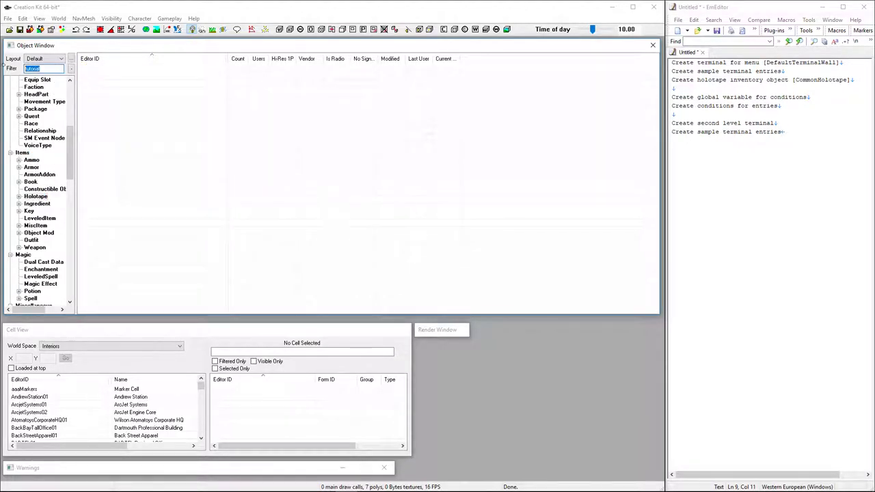
{"action": "type", "text": "common"}
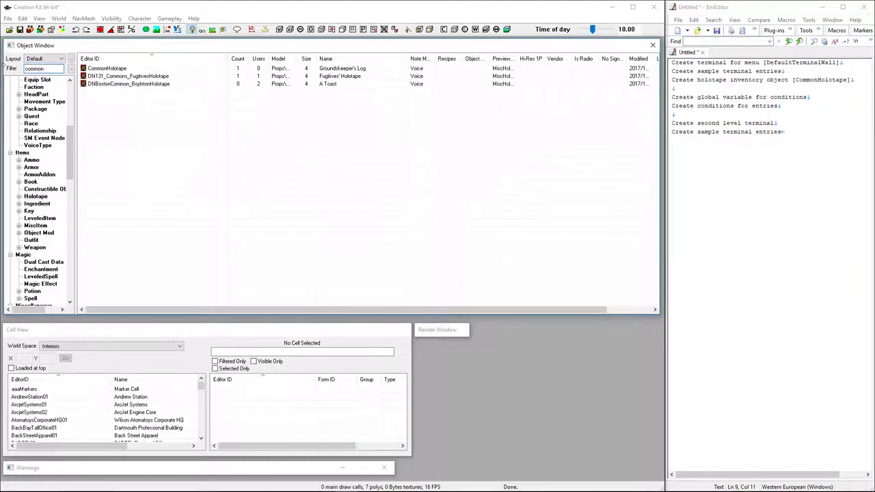
Step: Copy CommonHolotape into a new form TUTORIAL_Holotape and filter the list by 'tutorial'
{"action": "left_click", "coordinate": [120, 69]}
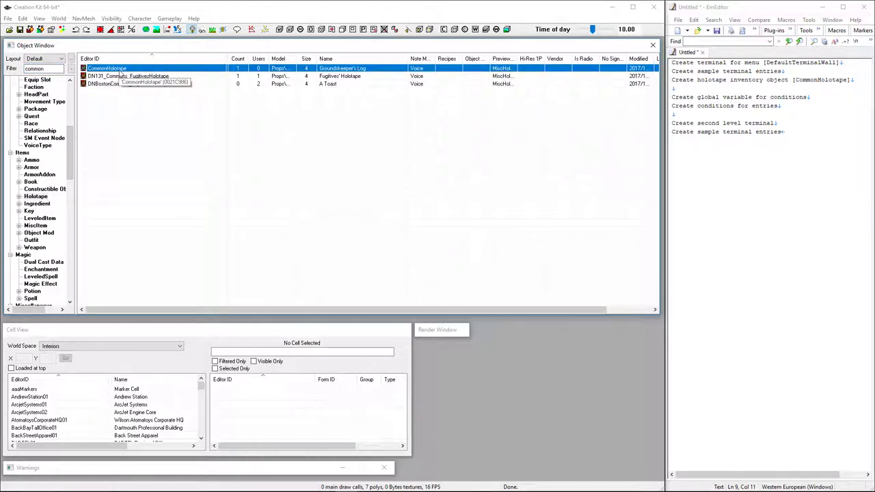
{"action": "double_click", "coordinate": [122, 69]}
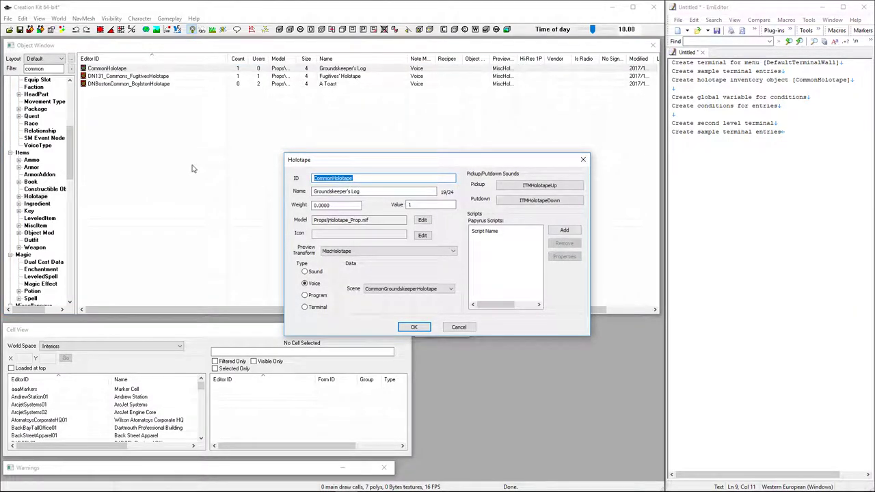
{"action": "type", "text": "TUTORIAL_"}
{"action": "left_click", "coordinate": [409, 328]}
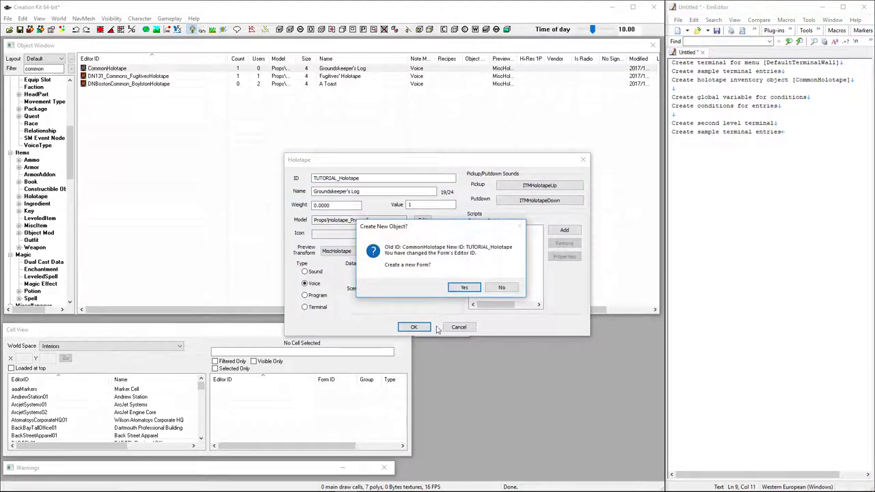
{"action": "left_click", "coordinate": [465, 288]}
{"action": "double_click", "coordinate": [44, 68]}
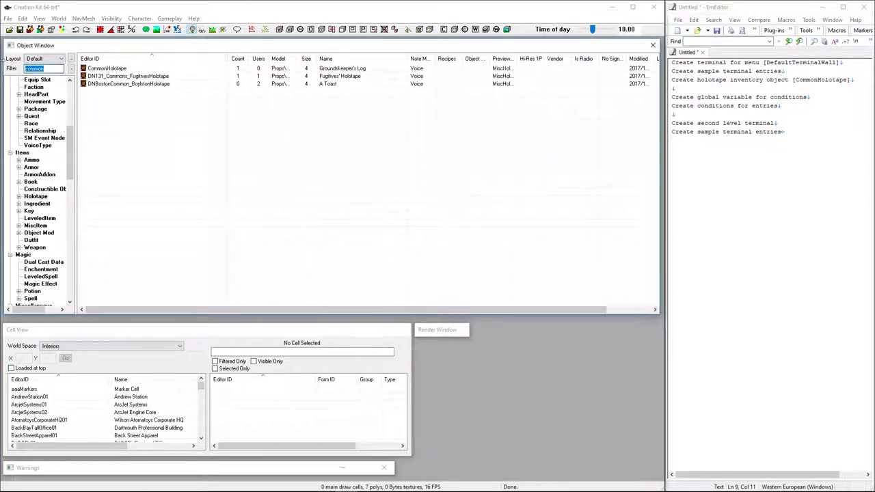
{"action": "type", "text": "tutorial"}
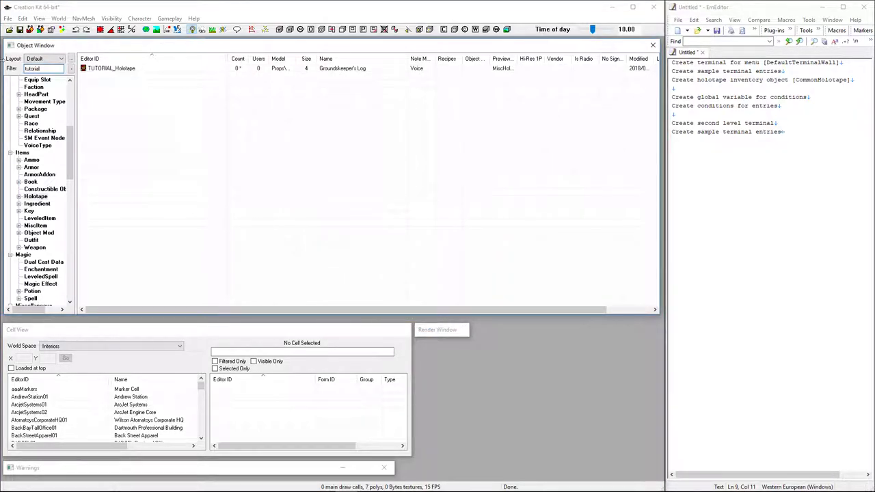
Step: Name TUTORIAL_Holotape '[!] Tutorial Holotape' and make it a Terminal holotape running TUTORIAL_TerminalMainMenu
{"action": "double_click", "coordinate": [110, 69]}
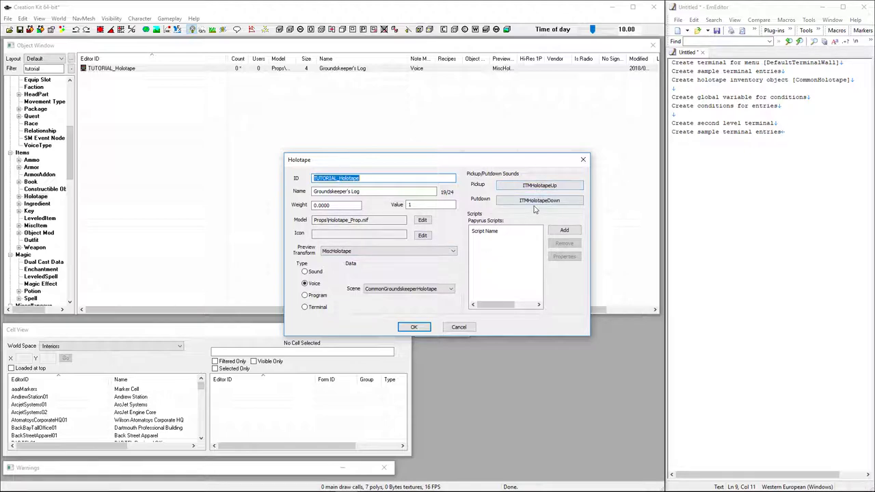
{"action": "key", "text": "Tab"}
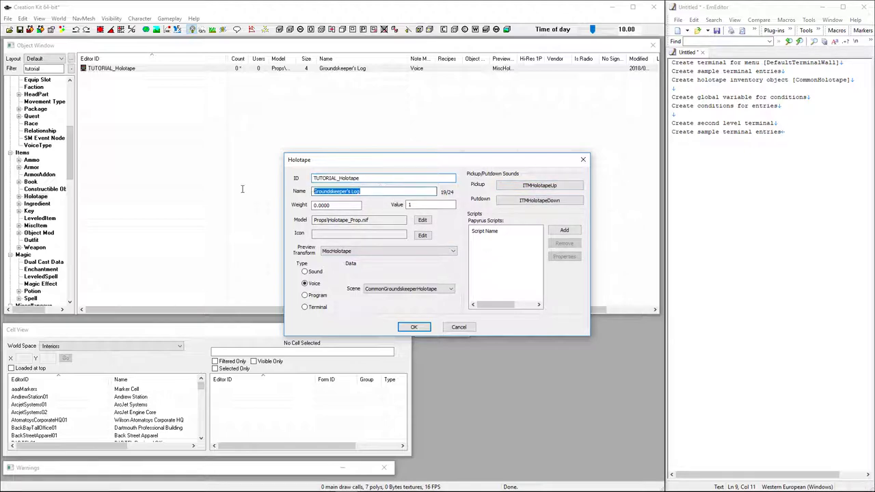
{"action": "key", "text": "BackSpace"}
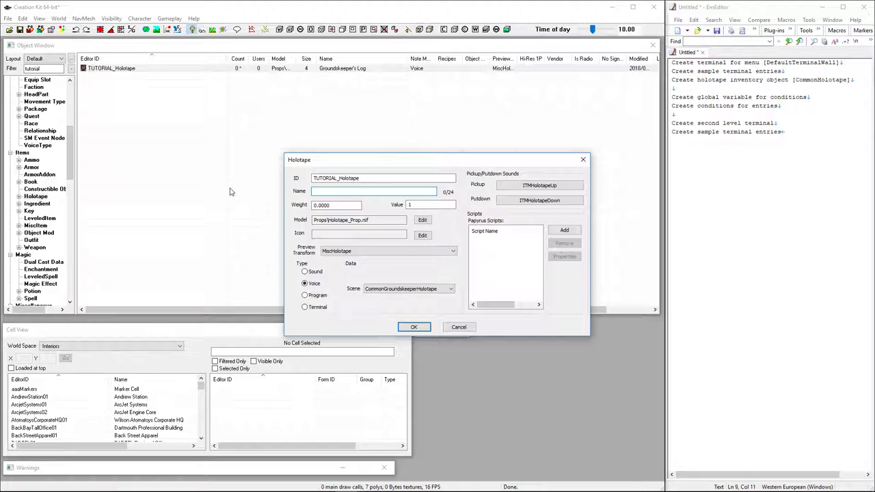
{"action": "type", "text": "Tutoria"}
{"action": "type", "text": "[1]"}
{"action": "left_click", "coordinate": [305, 308]}
{"action": "left_click", "coordinate": [381, 291]}
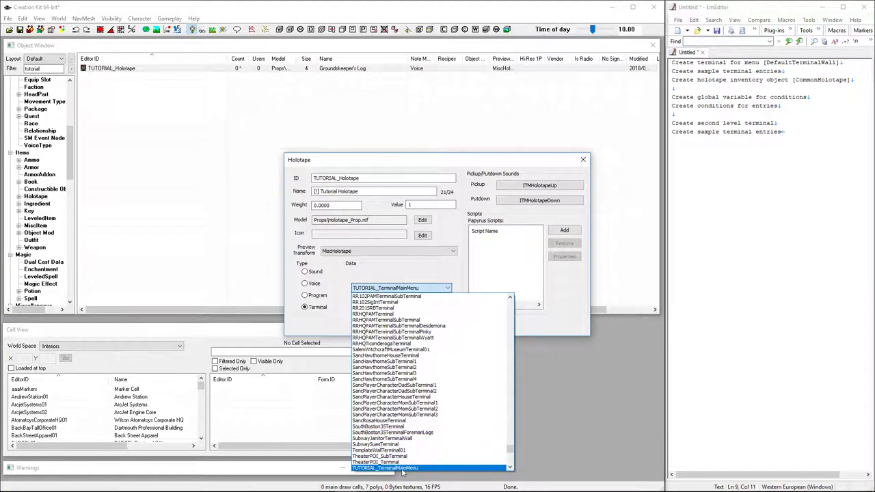
{"action": "left_click", "coordinate": [415, 470]}
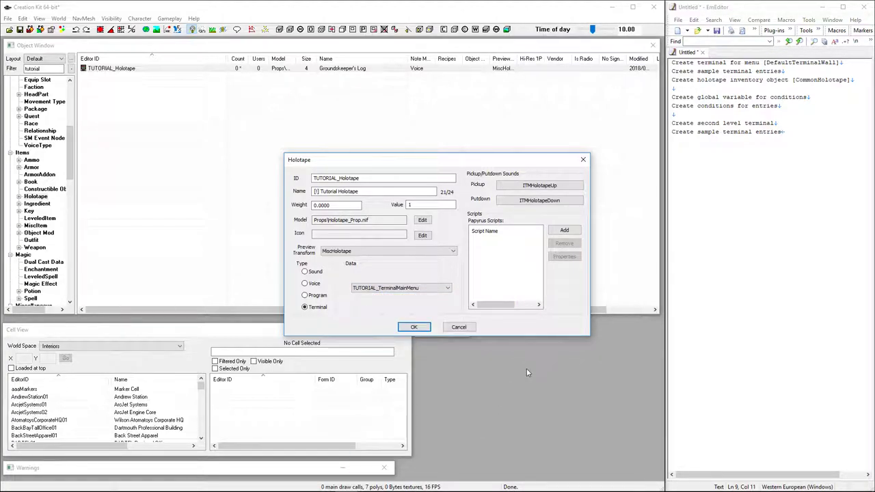
{"action": "left_click", "coordinate": [417, 328]}
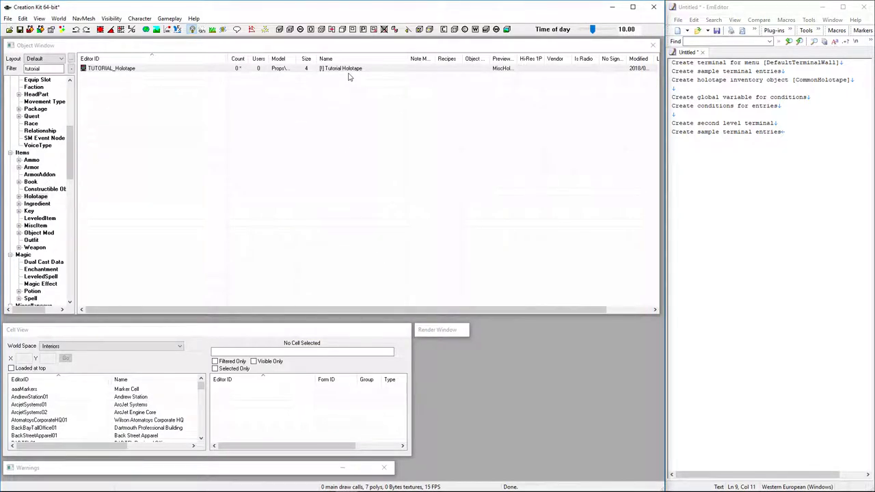
Step: Create a crafting recipe for TUTORIAL_Holotape and open co_TUTORIAL_Holotape
{"action": "right_click", "coordinate": [127, 69]}
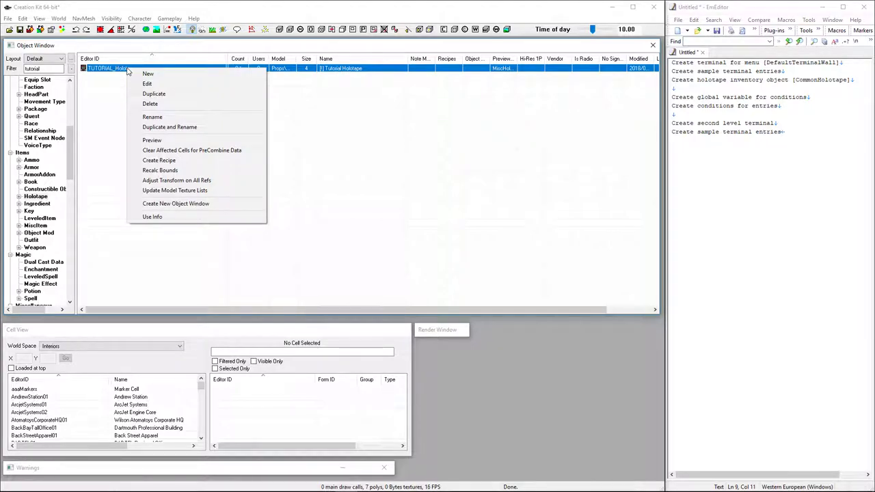
{"action": "left_click", "coordinate": [176, 163]}
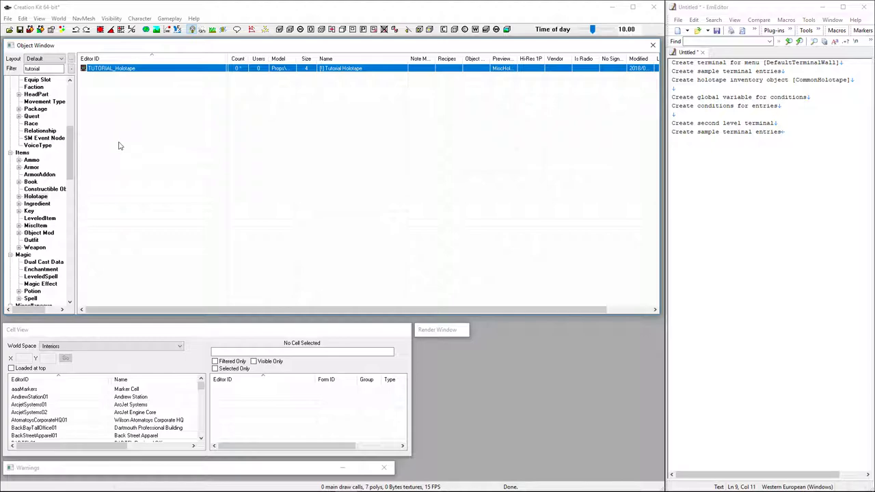
{"action": "left_click", "coordinate": [35, 191]}
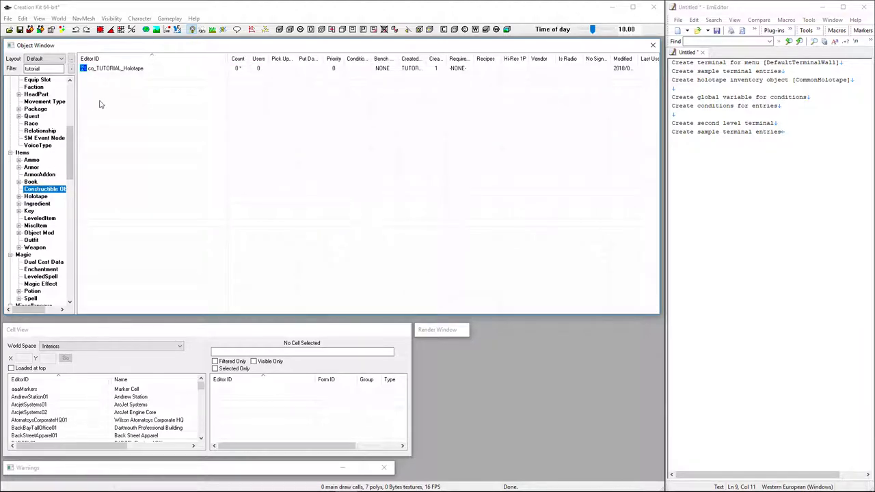
{"action": "left_click", "coordinate": [130, 70]}
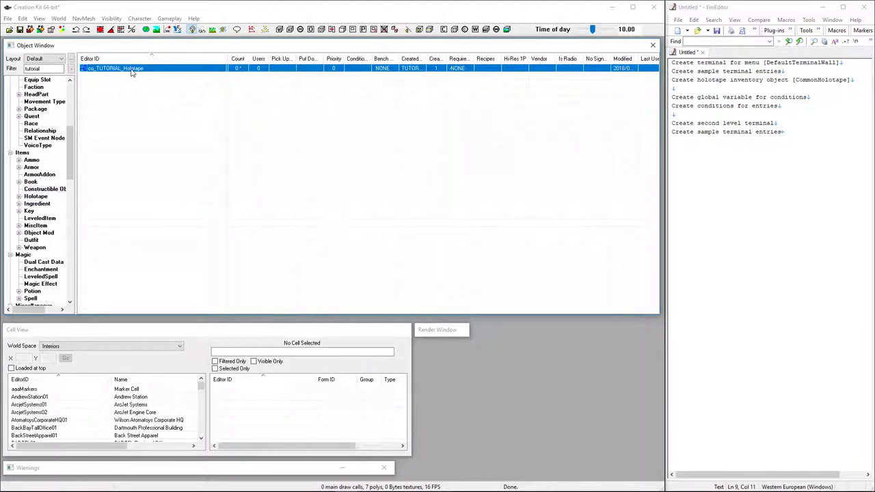
{"action": "double_click", "coordinate": [132, 71]}
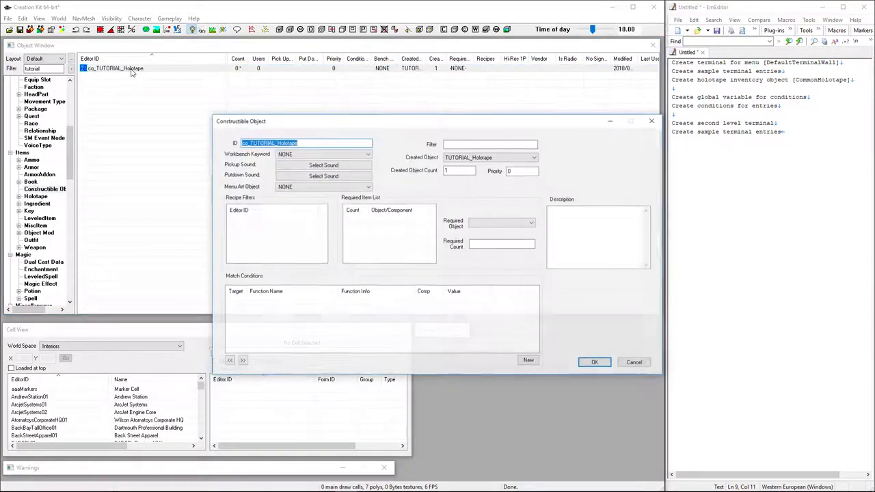
Step: Set the recipe's workbench to WorkbenchChemlab with RecipeUtility as its filter, and save
{"action": "left_click", "coordinate": [287, 155]}
{"action": "type", "text": "wis"}
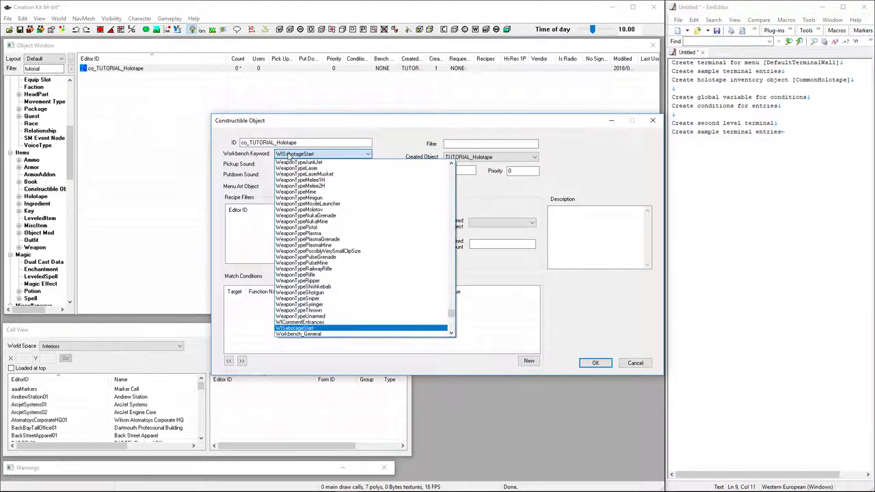
{"action": "key", "text": "Down"}
{"action": "key", "text": "Down"}
{"action": "key", "text": "Down"}
{"action": "key", "text": "Return"}
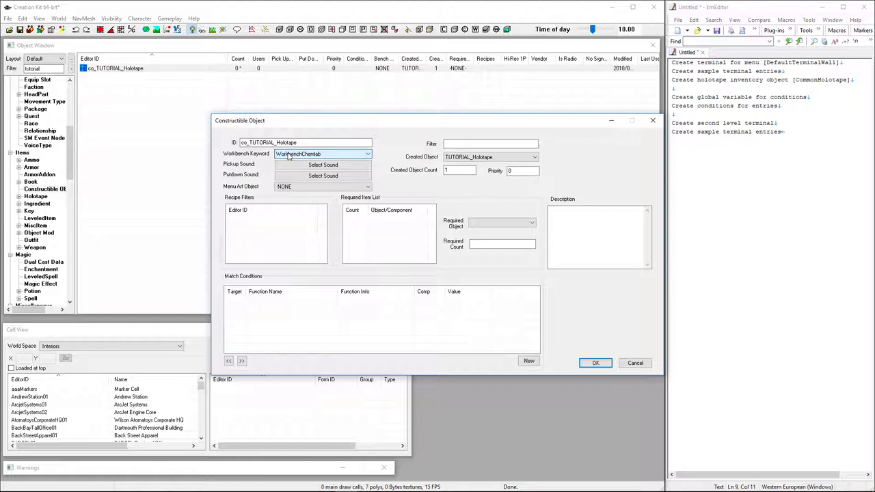
{"action": "right_click", "coordinate": [253, 230]}
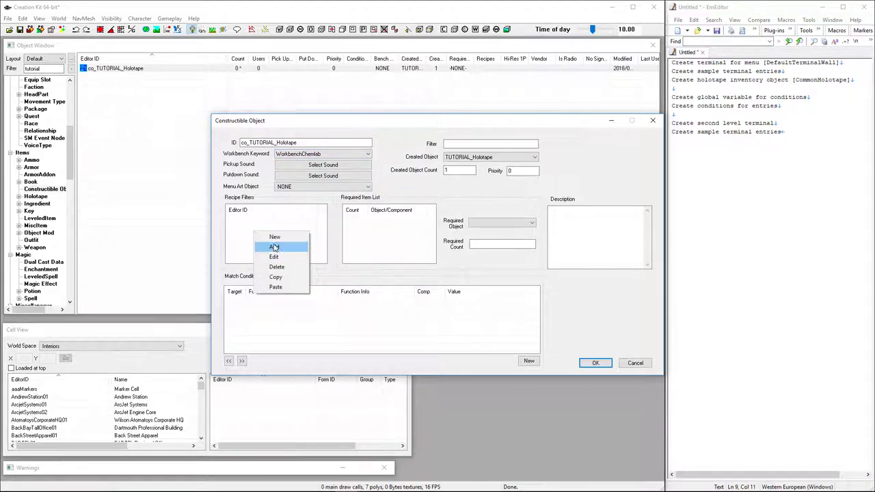
{"action": "left_click", "coordinate": [275, 248]}
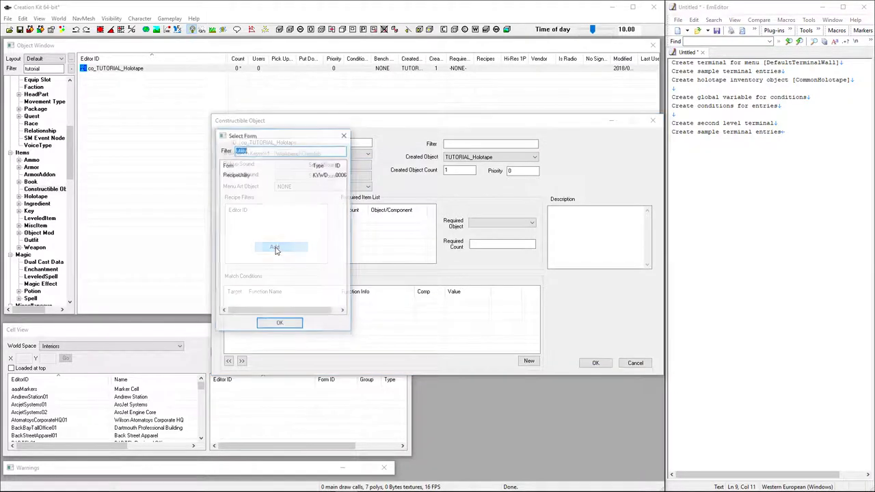
{"action": "double_click", "coordinate": [235, 174]}
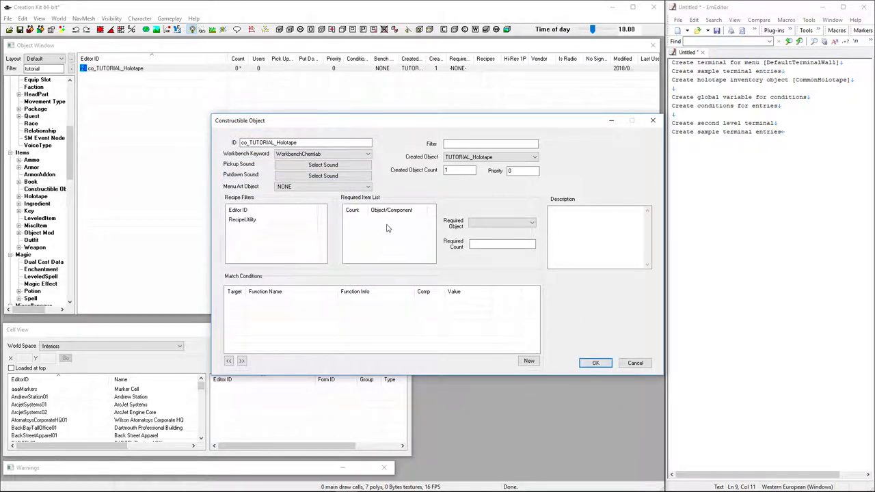
{"action": "left_click", "coordinate": [596, 363]}
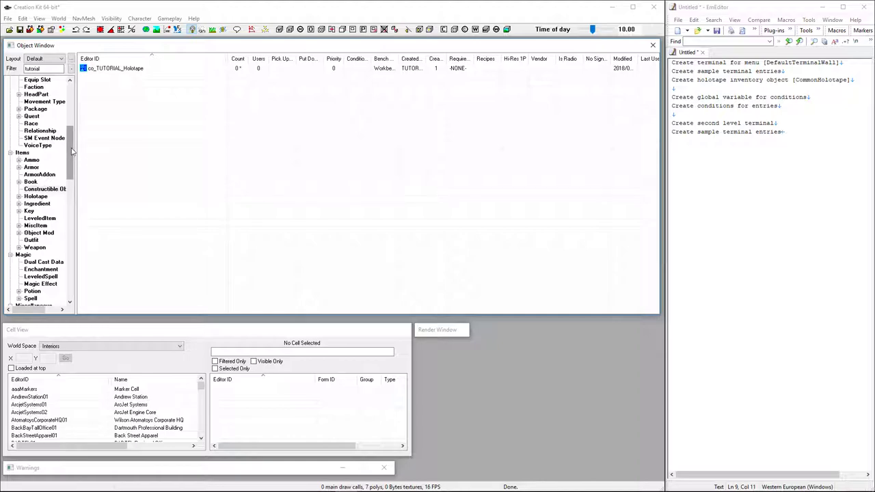
Step: List the Terminal records filtered by 'default'
{"action": "left_click_drag", "start_coordinate": [71, 152], "coordinate": [71, 270]}
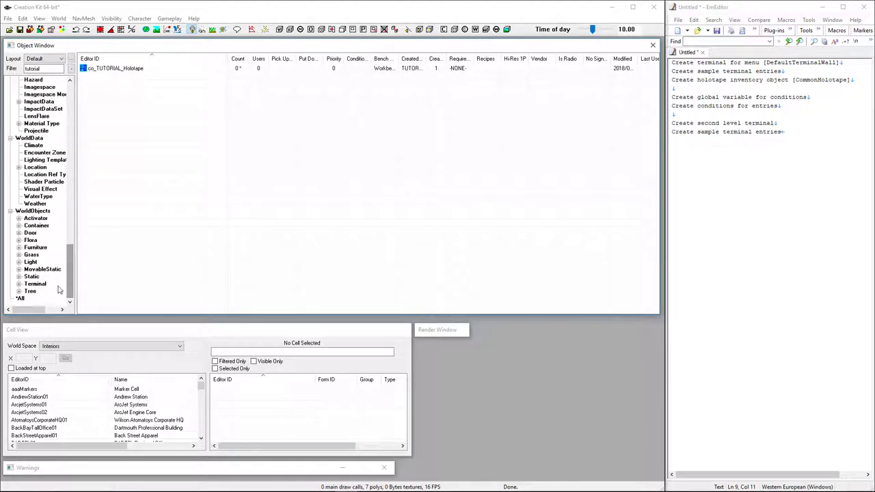
{"action": "left_click", "coordinate": [36, 283]}
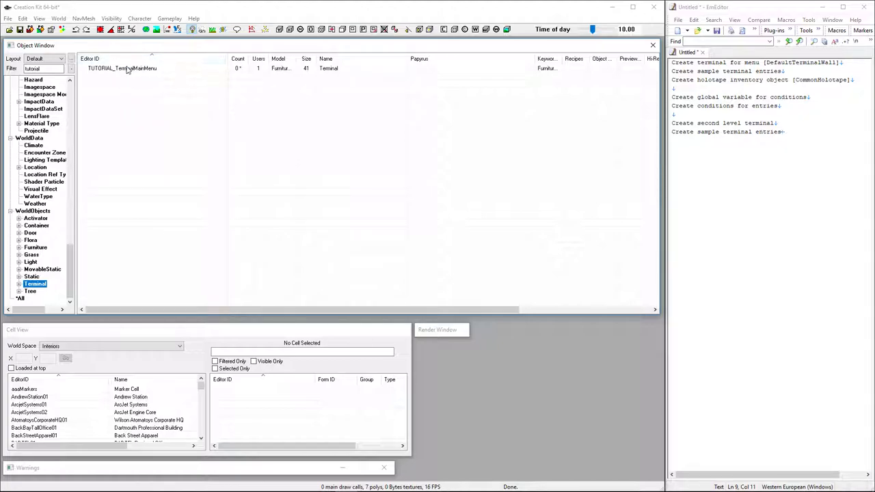
{"action": "double_click", "coordinate": [43, 68]}
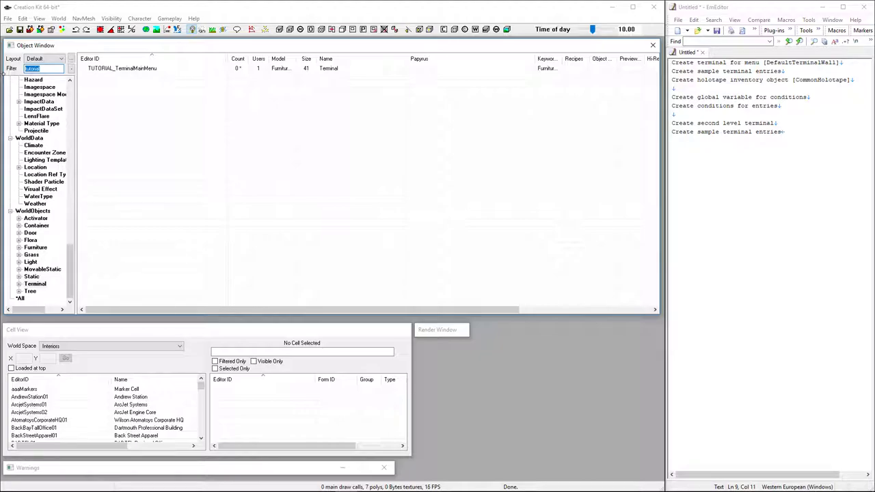
{"action": "type", "text": "default"}
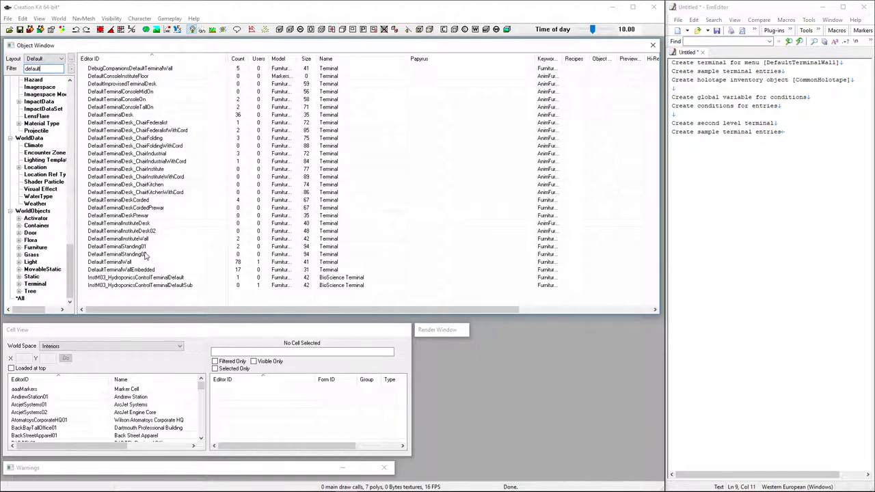
Step: Copy DefaultTerminalWall into a new terminal form TUTORIAL_TerminalMenu2, filtering by 'tutorial'
{"action": "double_click", "coordinate": [120, 262]}
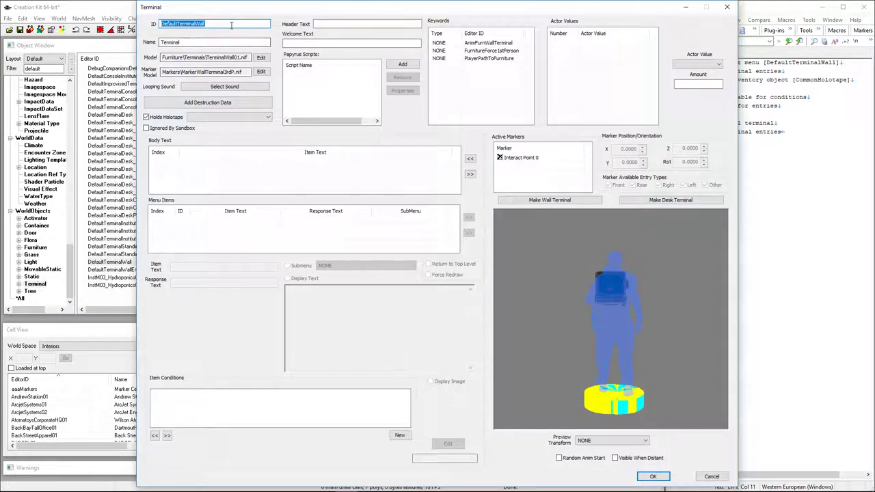
{"action": "type", "text": "Tu"}
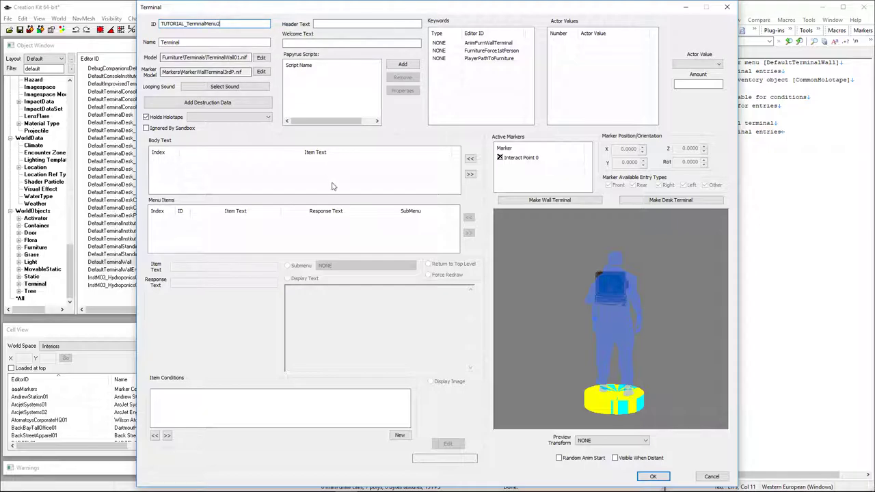
{"action": "left_click", "coordinate": [651, 478]}
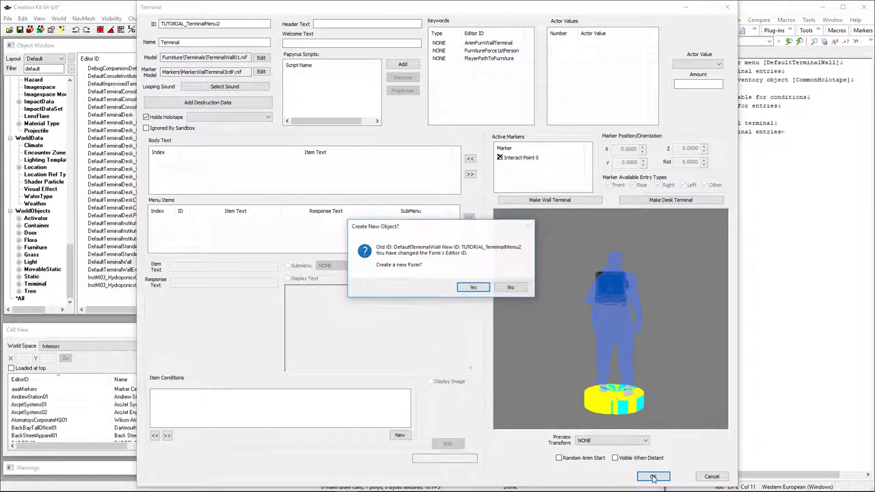
{"action": "left_click", "coordinate": [474, 288]}
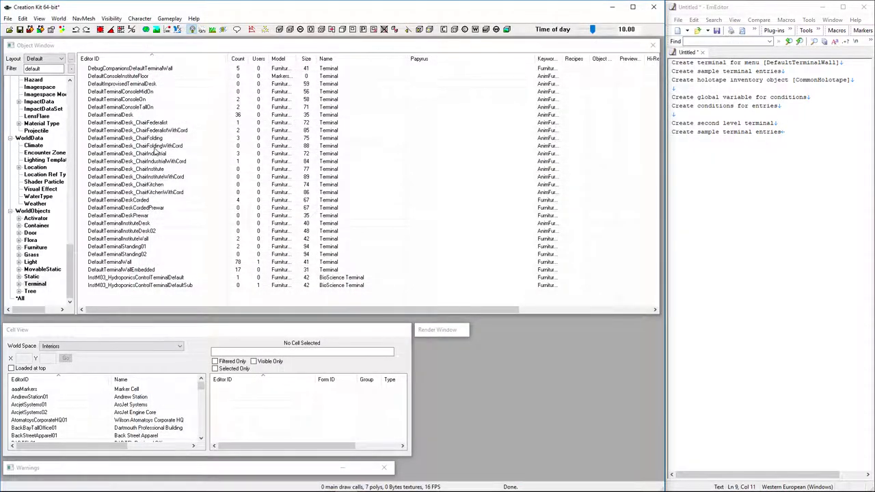
{"action": "type", "text": "tu"}
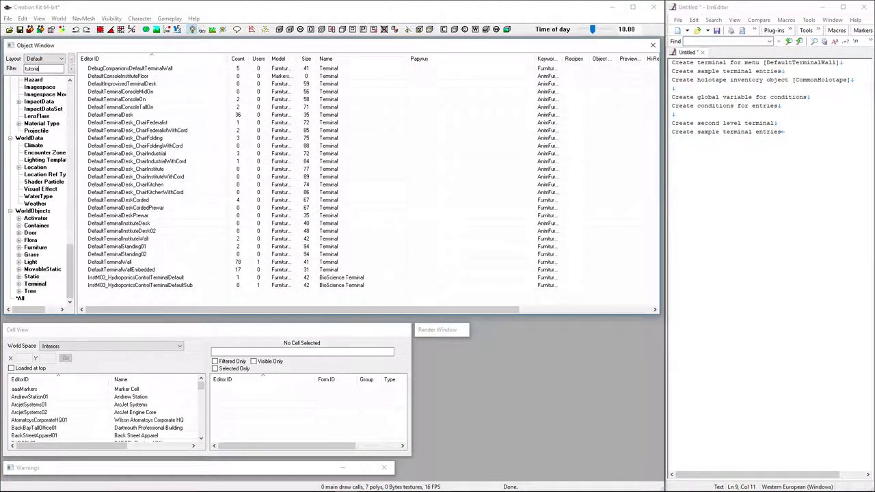
{"action": "type", "text": "torial"}
{"action": "double_click", "coordinate": [137, 76]}
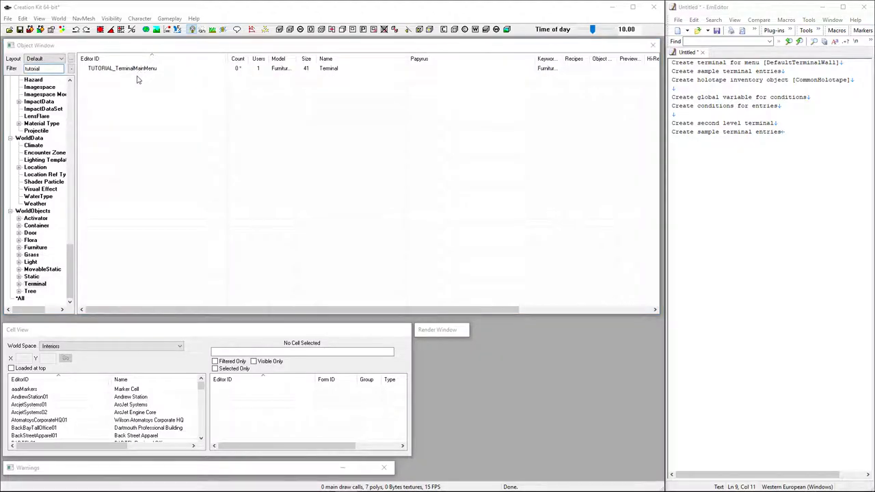
Step: Add menu items 'Submenu Option 1' and 'Go Backup', with Go Backup returning to top level
{"action": "right_click", "coordinate": [227, 230]}
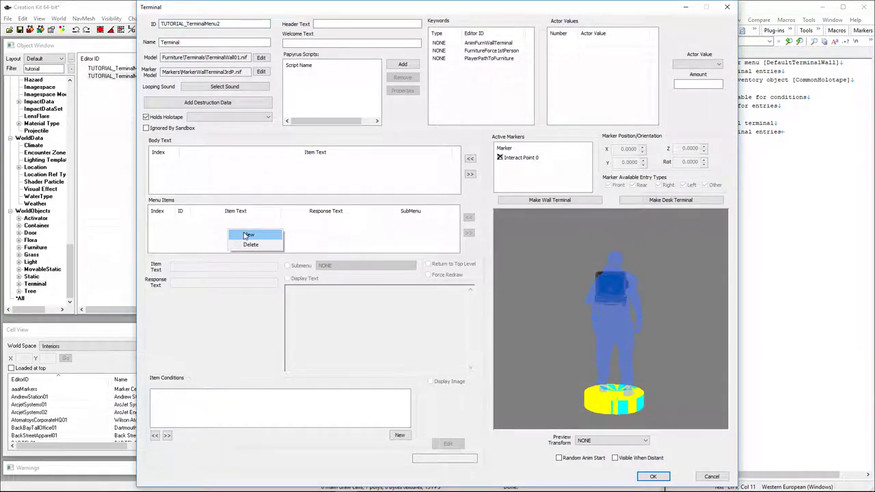
{"action": "left_click", "coordinate": [240, 234]}
{"action": "left_click", "coordinate": [200, 267]}
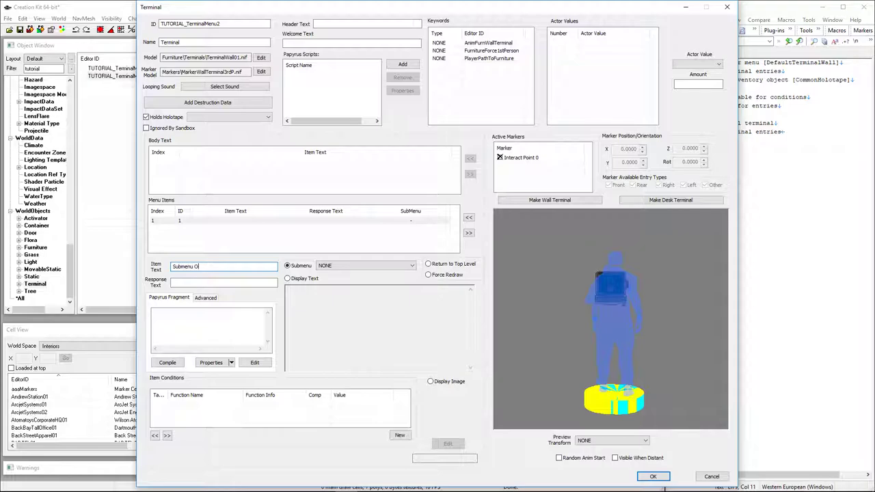
{"action": "right_click", "coordinate": [224, 236]}
{"action": "left_click", "coordinate": [236, 241]}
{"action": "left_click", "coordinate": [212, 266]}
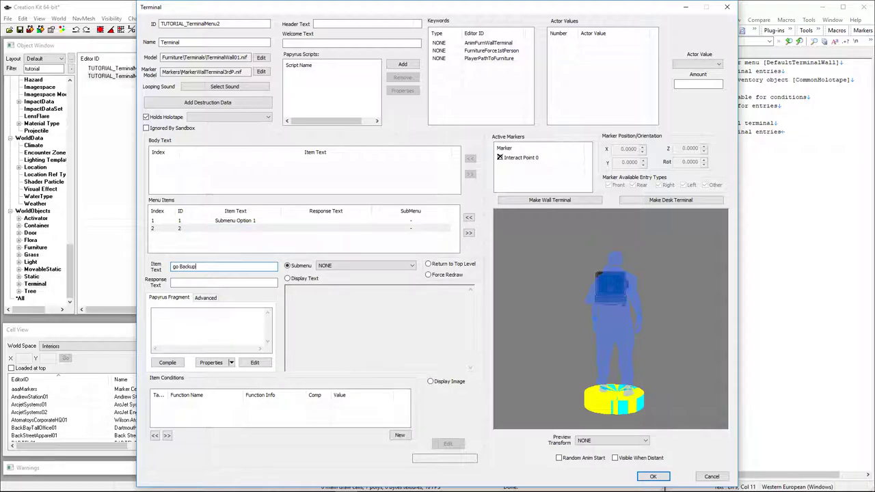
{"action": "type", "text": "Go Backup"}
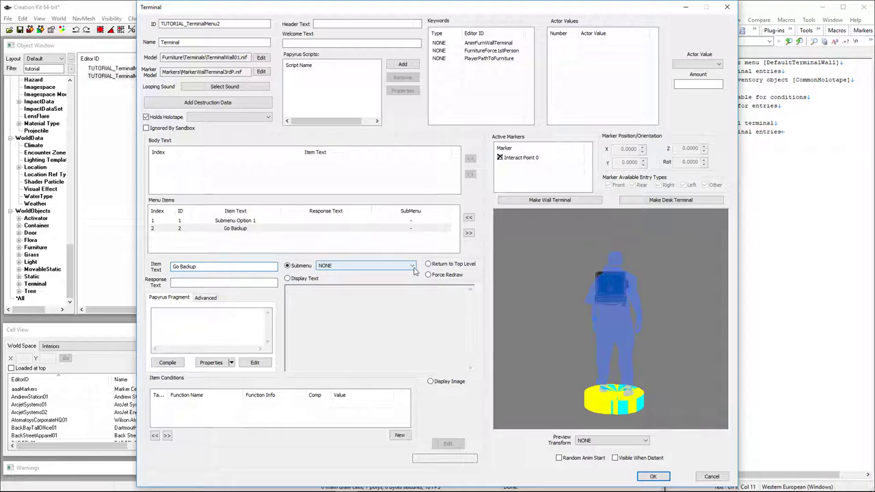
{"action": "left_click", "coordinate": [449, 268]}
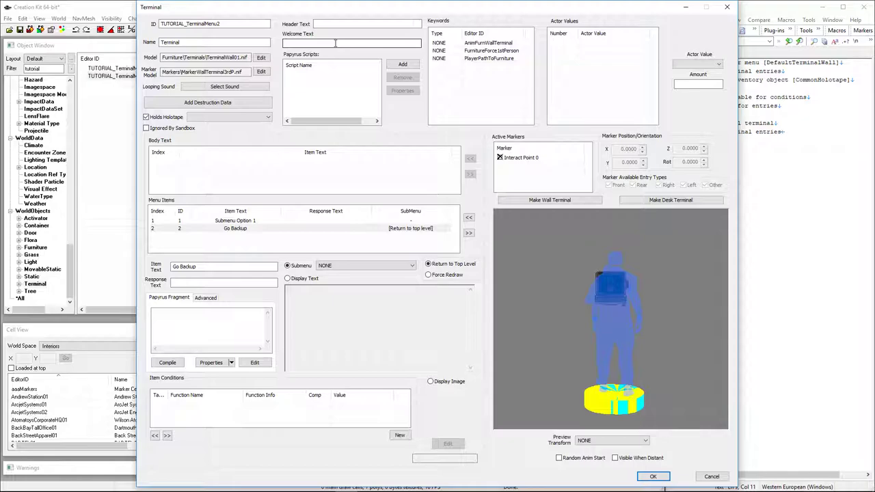
Step: Add a body text entry to TUTORIAL_TerminalMenu2 and save it
{"action": "right_click", "coordinate": [222, 180]}
{"action": "left_click", "coordinate": [253, 186]}
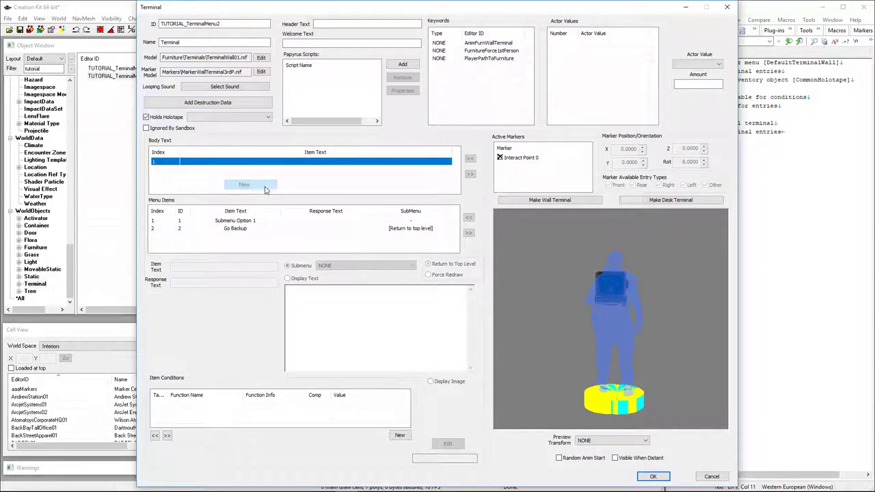
{"action": "left_click", "coordinate": [346, 313]}
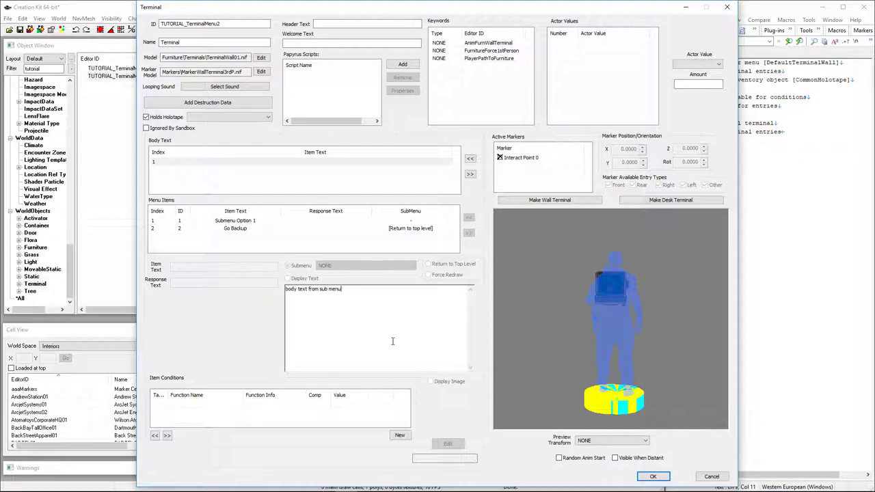
{"action": "left_click", "coordinate": [654, 478]}
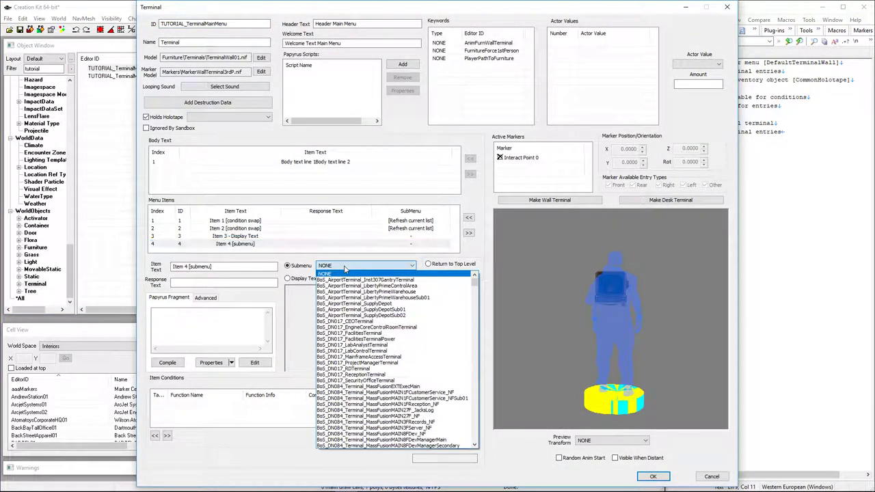
Step: Set Item 4 [submenu]'s submenu to TUTORIAL_TerminalMenu2 and save the main menu terminal
{"action": "key", "text": "v"}
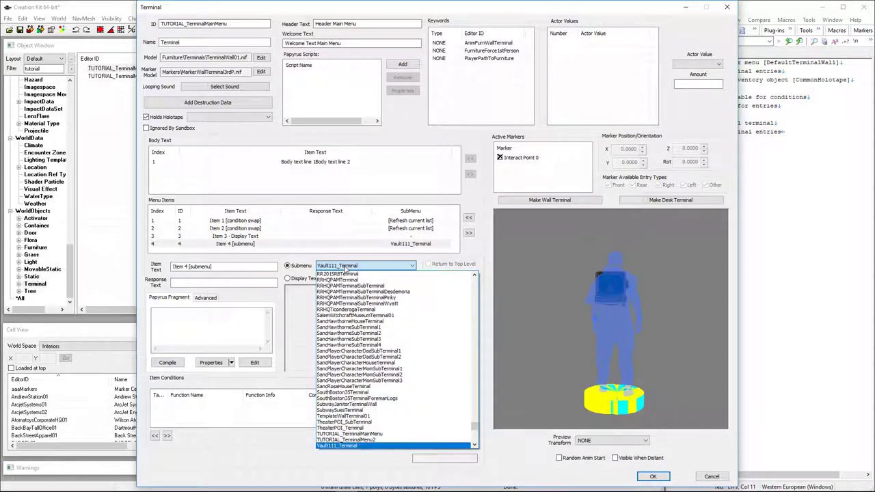
{"action": "left_click", "coordinate": [374, 439]}
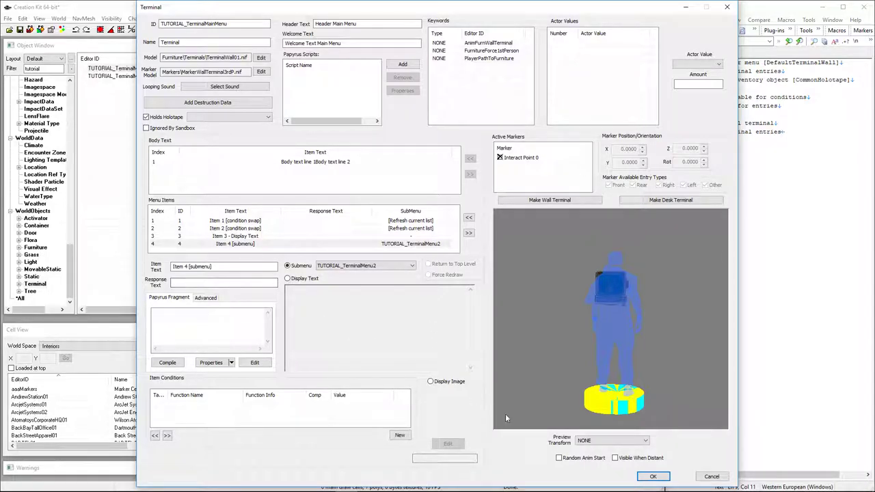
{"action": "left_click", "coordinate": [653, 477]}
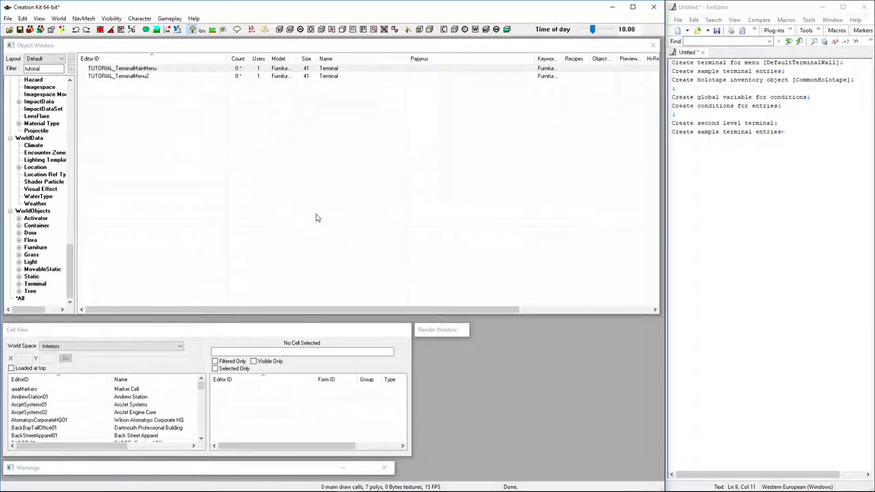
Step: Save the work as the new plugin file 'tutorial holotape'
{"action": "left_click", "coordinate": [20, 29]}
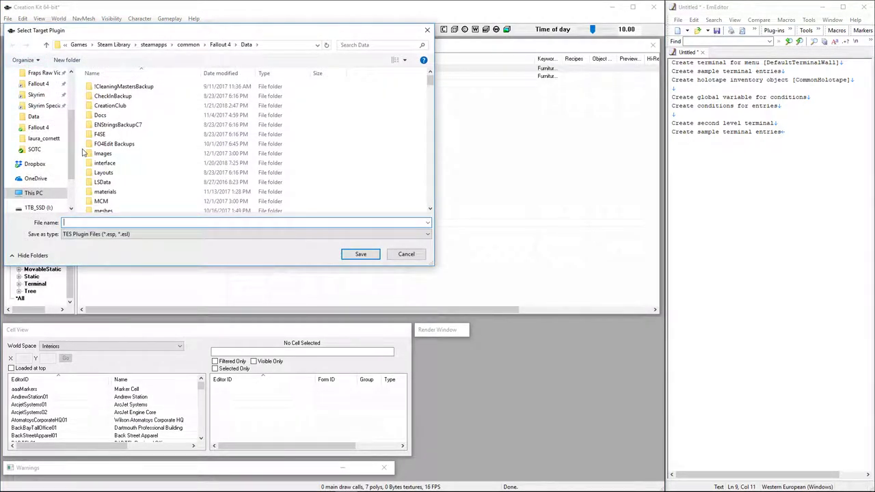
{"action": "type", "text": "tutorial holotape"}
{"action": "key", "text": "Return"}
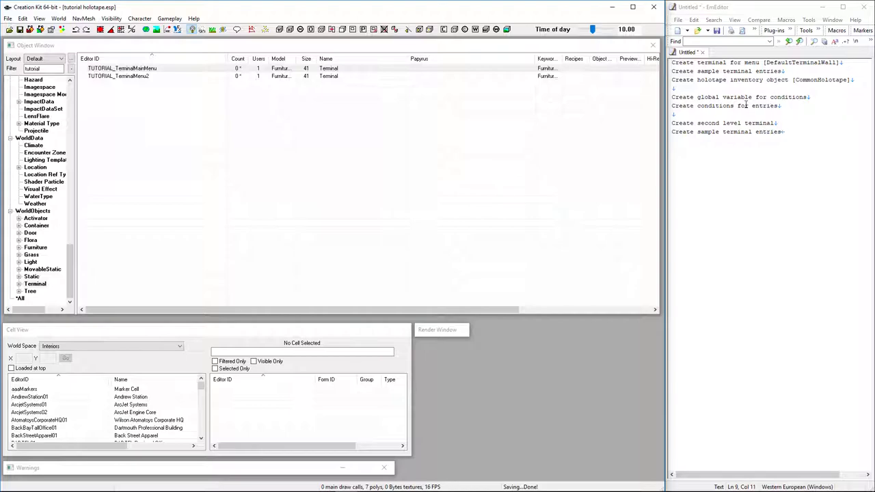
{"action": "left_click_drag", "start_coordinate": [72, 267], "coordinate": [83, 103]}
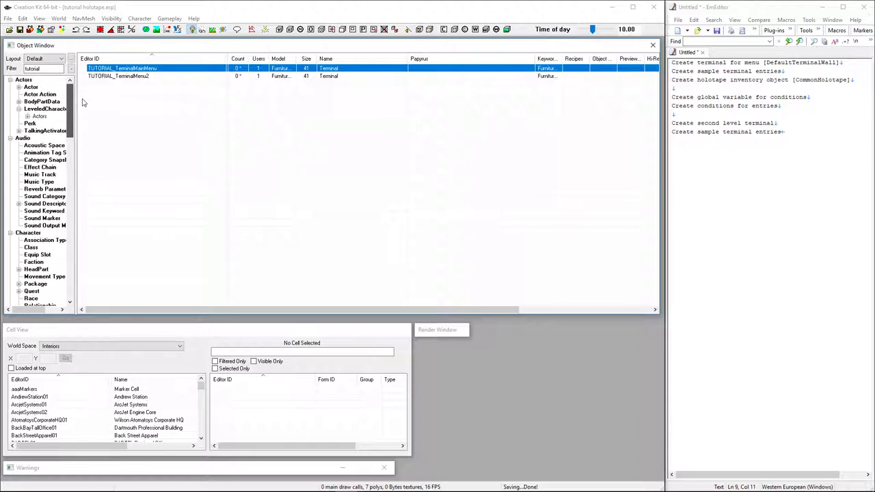
Step: Create the global variable TUTORIAL_Global_Toggle with value 0 in the Global category
{"action": "left_click", "coordinate": [45, 117]}
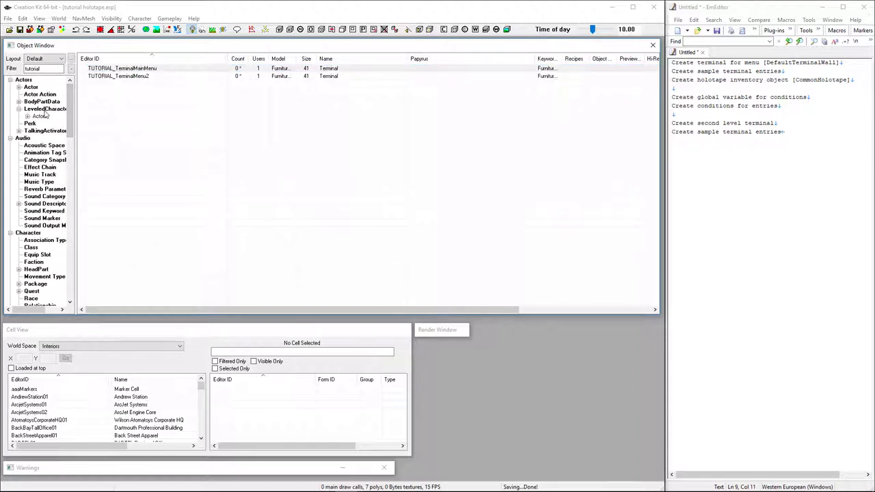
{"action": "key", "text": "g"}
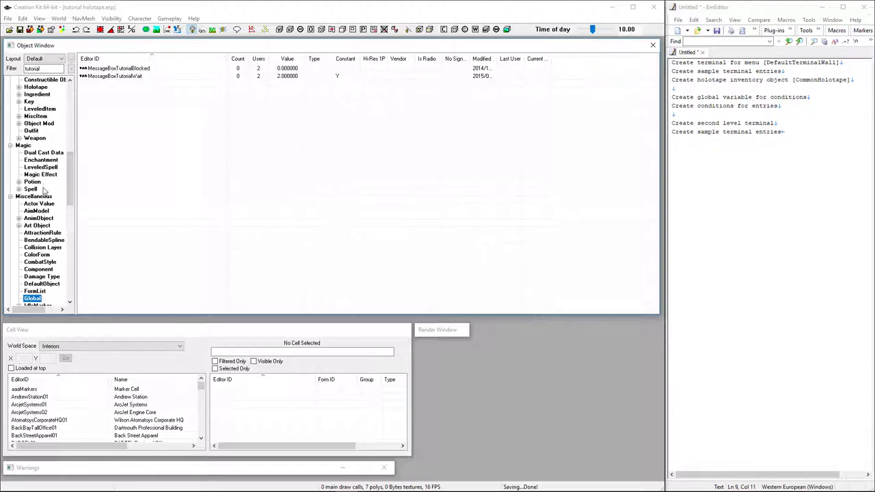
{"action": "right_click", "coordinate": [123, 145]}
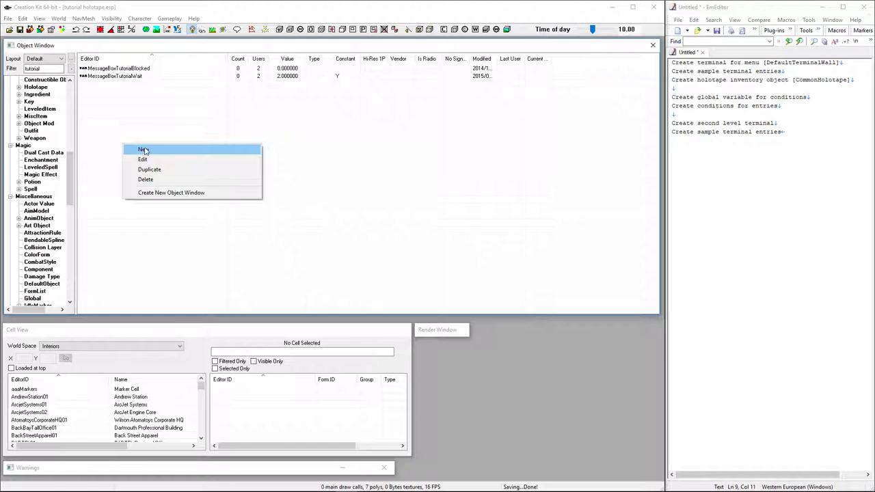
{"action": "left_click", "coordinate": [144, 150]}
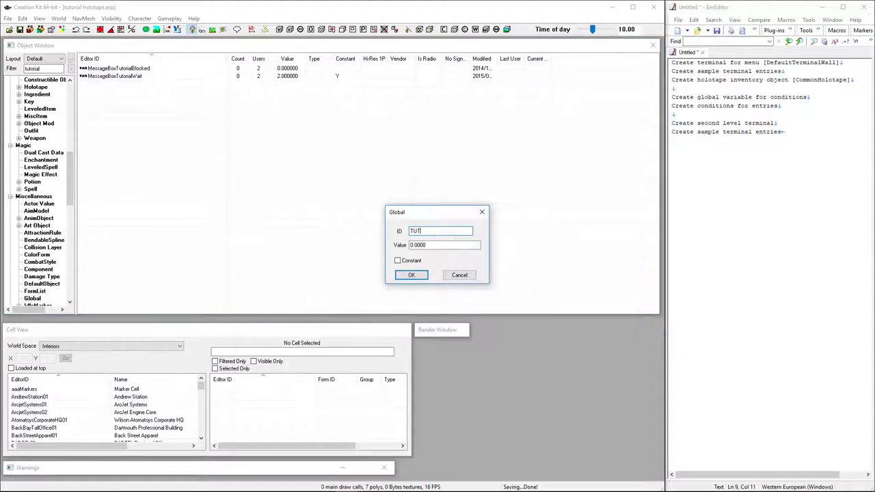
{"action": "type", "text": "TUTORIAL_Global_Toggle"}
{"action": "key", "text": "ctrl+a"}
{"action": "key", "text": "ctrl+c"}
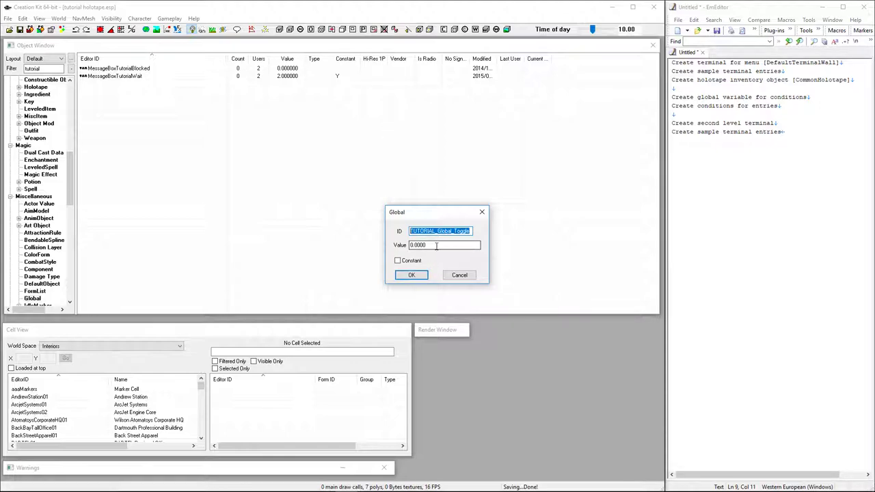
{"action": "left_click", "coordinate": [415, 277]}
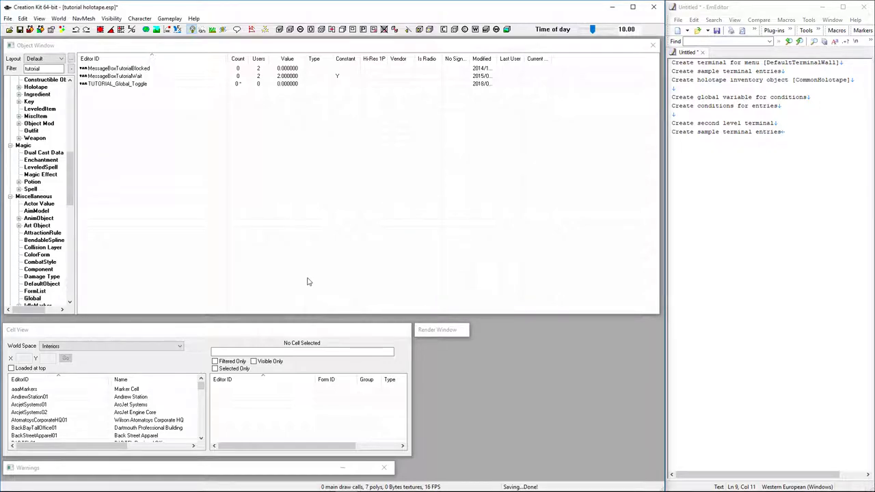
{"action": "left_click_drag", "start_coordinate": [72, 179], "coordinate": [69, 286]}
Step: In TUTORIAL_TerminalMainMenu, give Item 1 a GetGlobalValue TUTORIAL_Global_Toggle condition equal to 0
{"action": "left_click", "coordinate": [35, 284]}
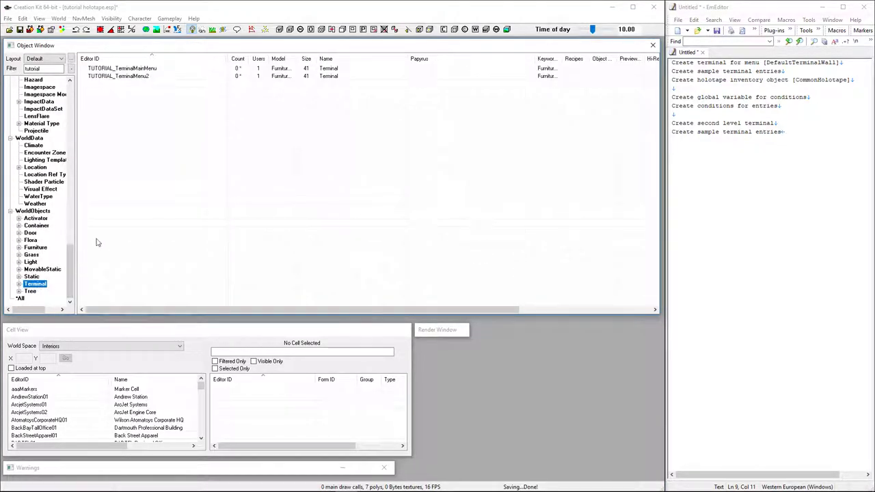
{"action": "double_click", "coordinate": [136, 68]}
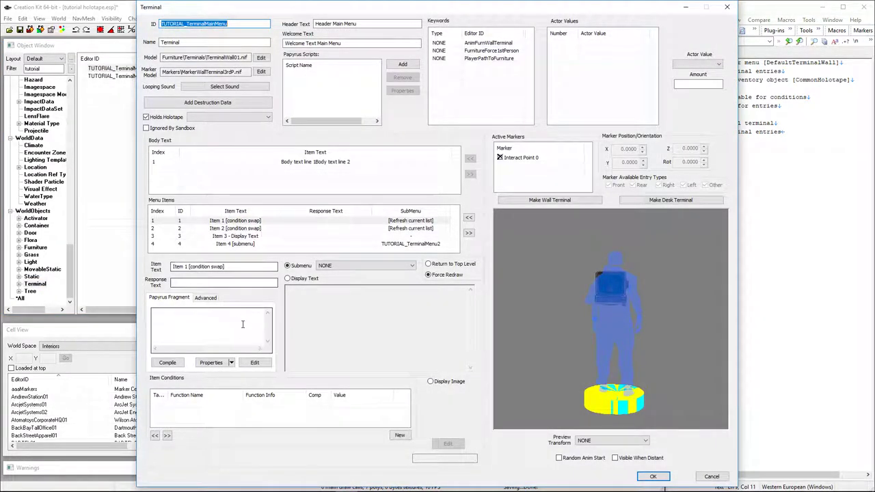
{"action": "right_click", "coordinate": [261, 422]}
{"action": "left_click", "coordinate": [277, 425]}
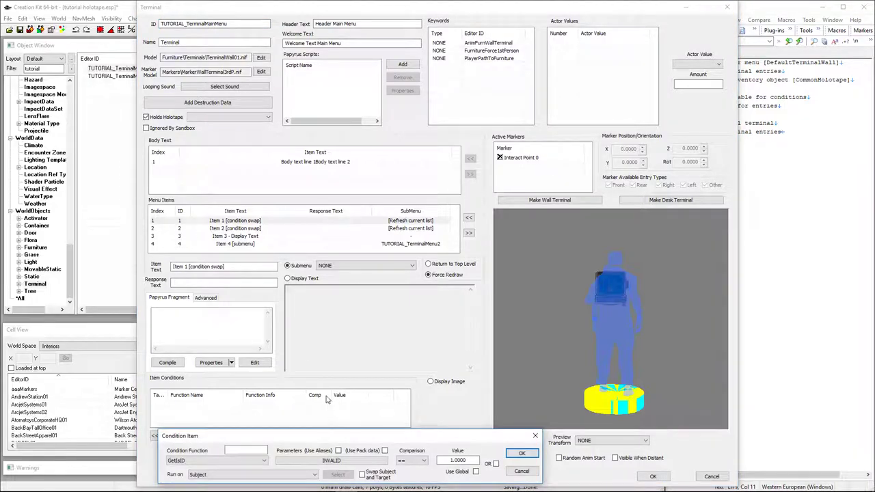
{"action": "double_click", "coordinate": [204, 462]}
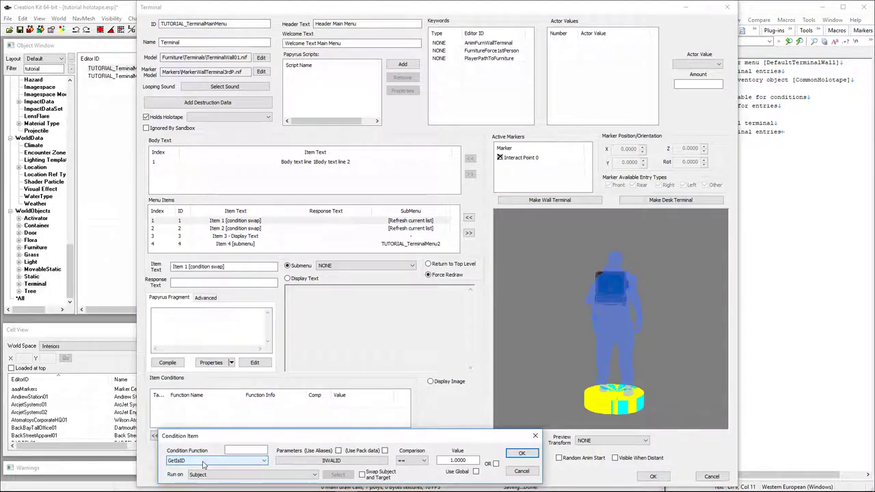
{"action": "type", "text": "GetGlobalValue"}
{"action": "left_click", "coordinate": [311, 463]}
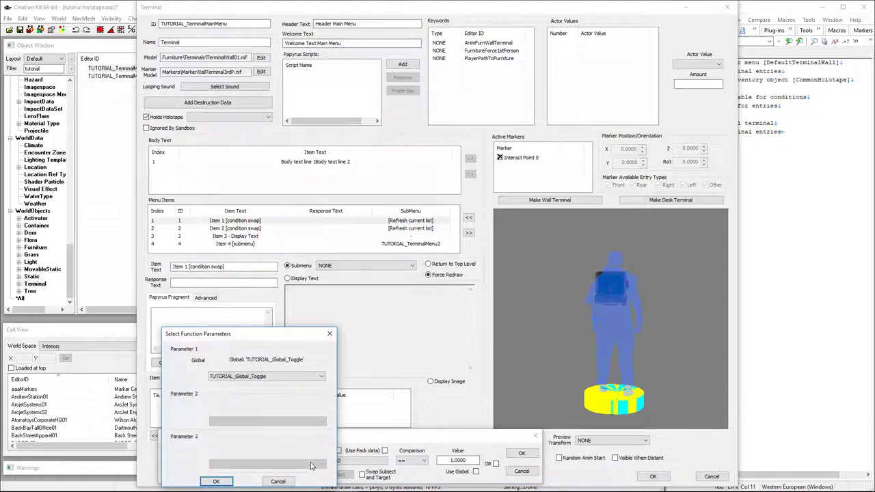
{"action": "left_click", "coordinate": [215, 482]}
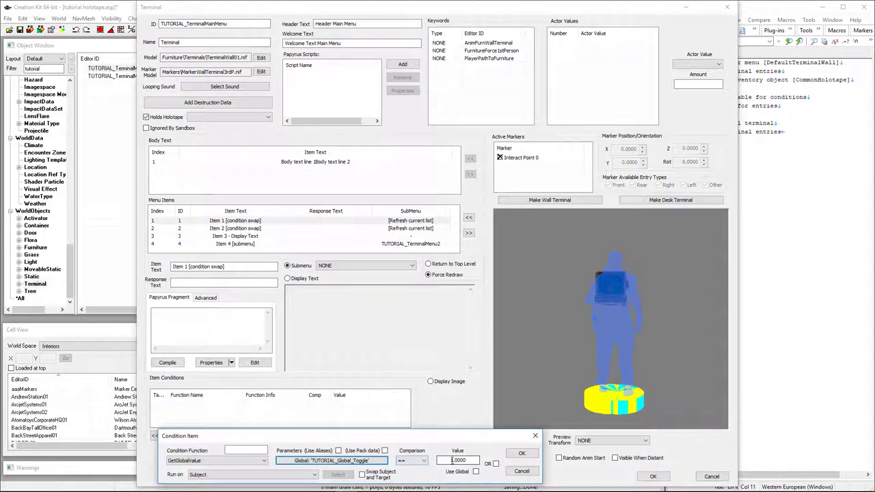
{"action": "type", "text": "1"}
{"action": "type", "text": "0"}
{"action": "left_click", "coordinate": [522, 454]}
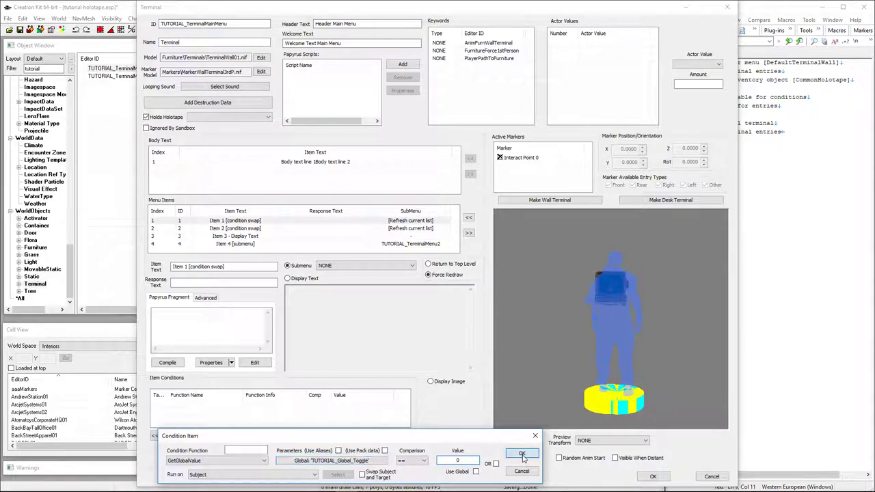
Step: Give Item 2 [condition swap] a GetGlobalValue TUTORIAL_Global_Toggle condition equal to 1
{"action": "left_click", "coordinate": [285, 229]}
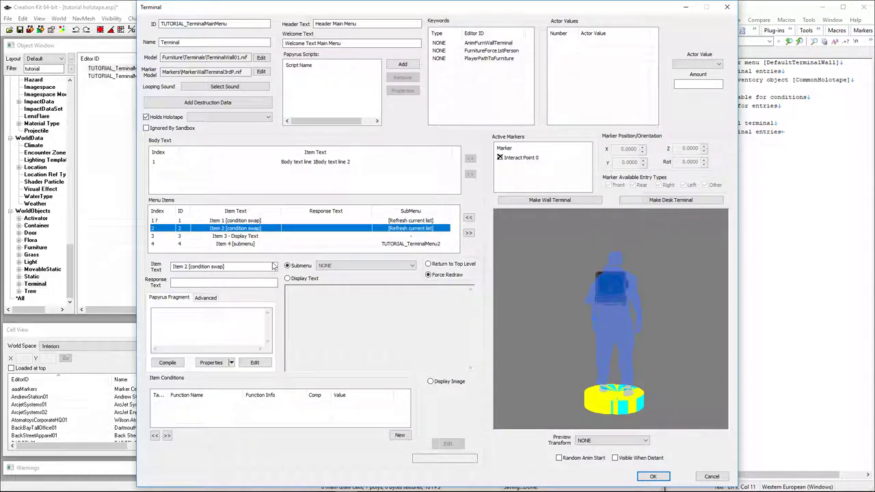
{"action": "right_click", "coordinate": [244, 415]}
{"action": "left_click", "coordinate": [284, 424]}
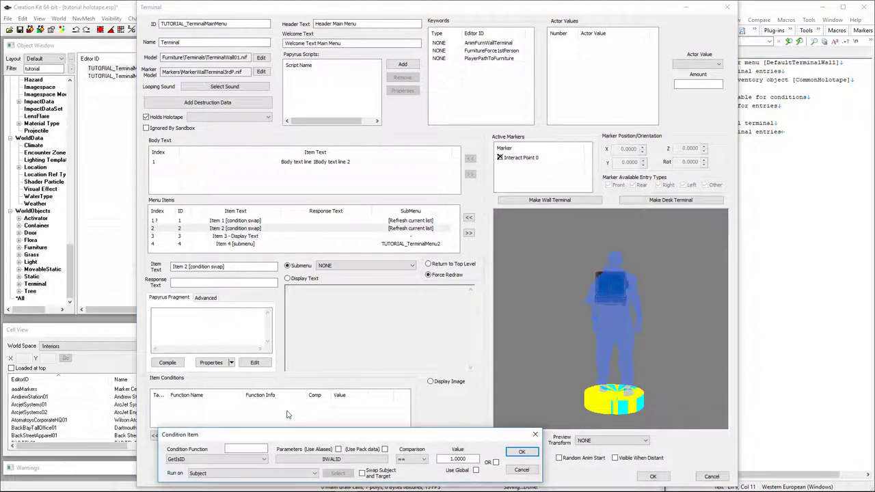
{"action": "type", "text": "GetGlobalValue"}
{"action": "key", "text": "Tab"}
{"action": "key", "text": "Return"}
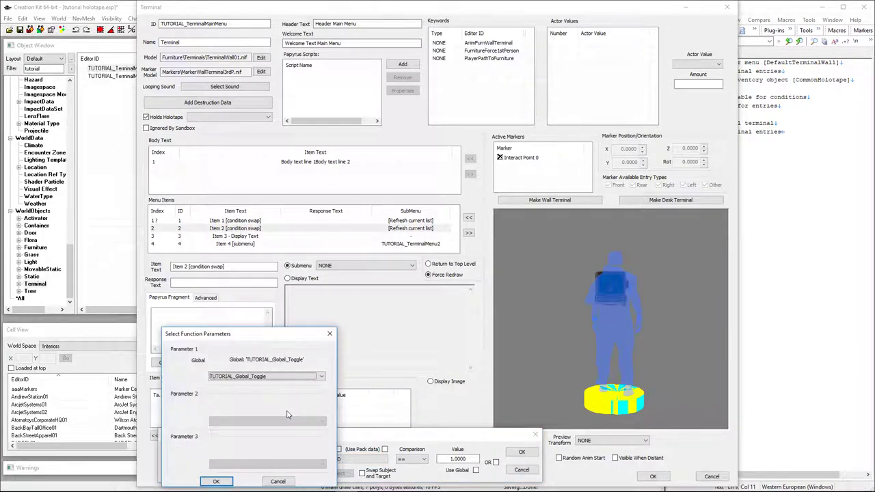
{"action": "key", "text": "Return"}
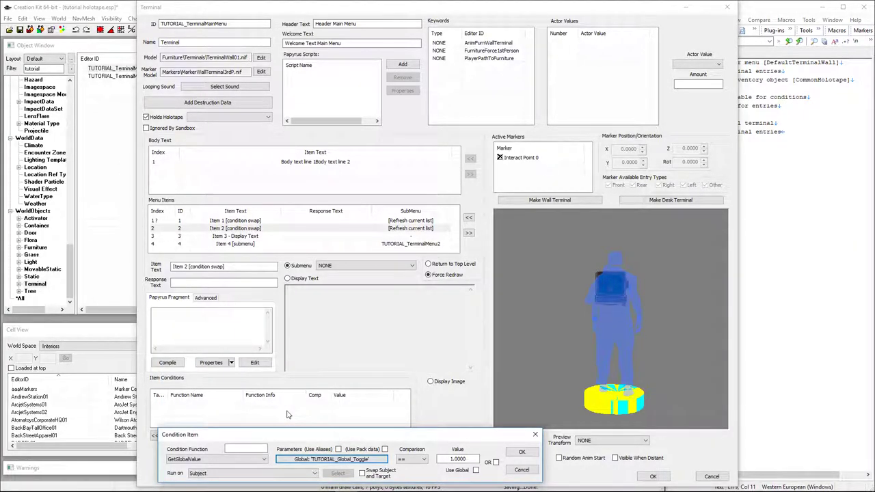
{"action": "left_click", "coordinate": [449, 459]}
{"action": "left_click", "coordinate": [522, 454]}
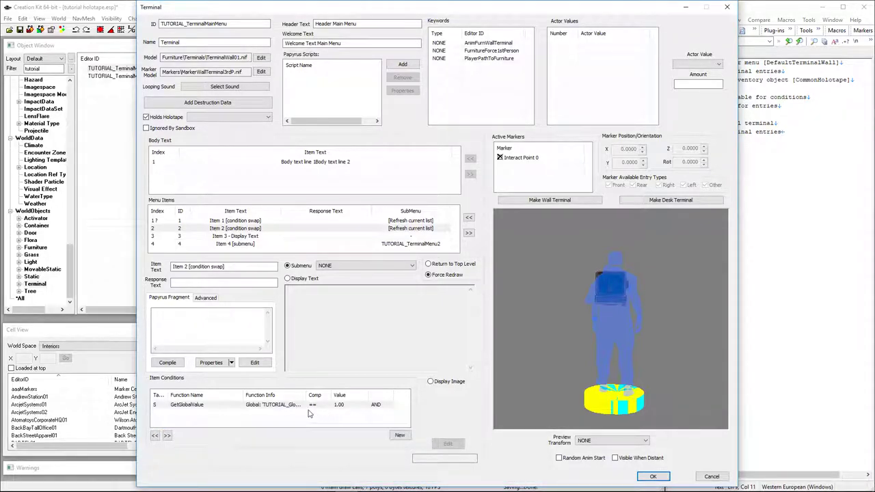
{"action": "left_click", "coordinate": [281, 223]}
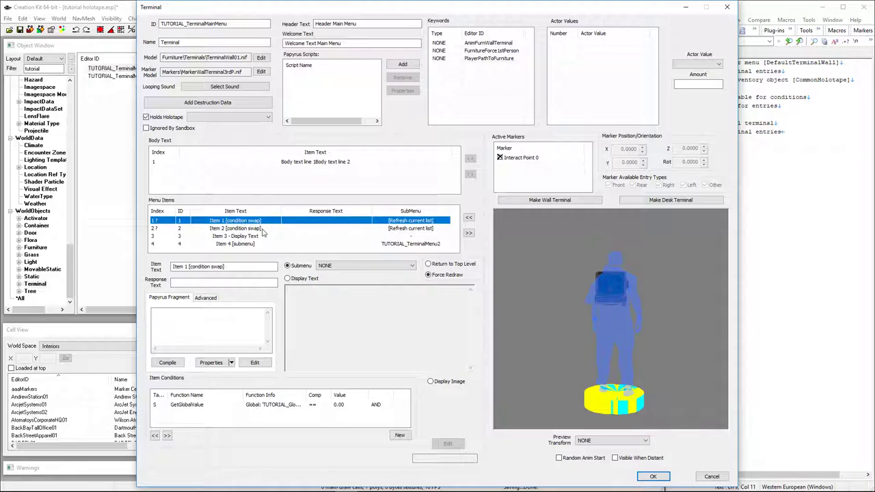
Step: Compile a ';' placeholder Papyrus fragment on Item 1 to generate its fragment script
{"action": "left_click", "coordinate": [200, 319]}
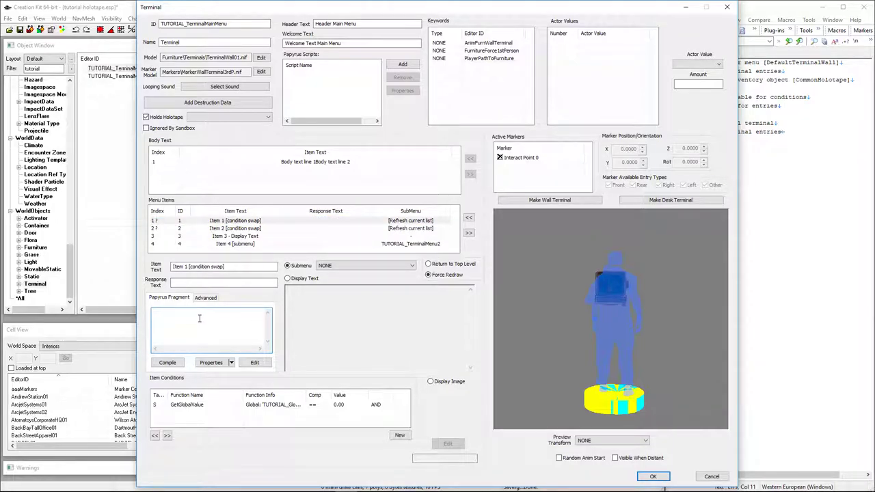
{"action": "left_click", "coordinate": [205, 298]}
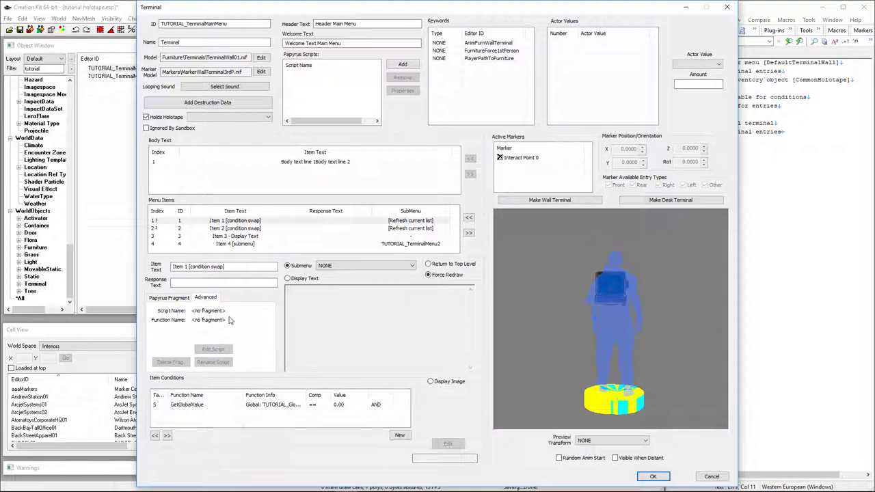
{"action": "left_click", "coordinate": [173, 299]}
{"action": "left_click", "coordinate": [222, 343]}
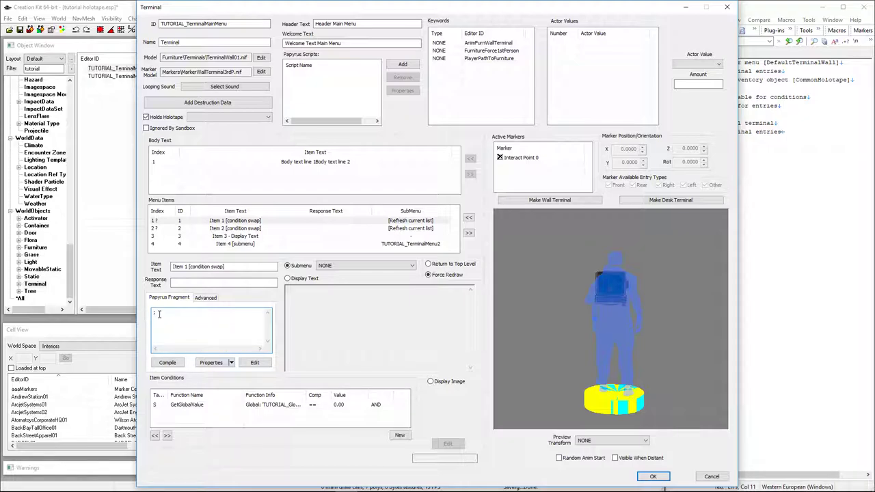
{"action": "type", "text": ";"}
{"action": "left_click", "coordinate": [168, 362]}
{"action": "left_click", "coordinate": [204, 299]}
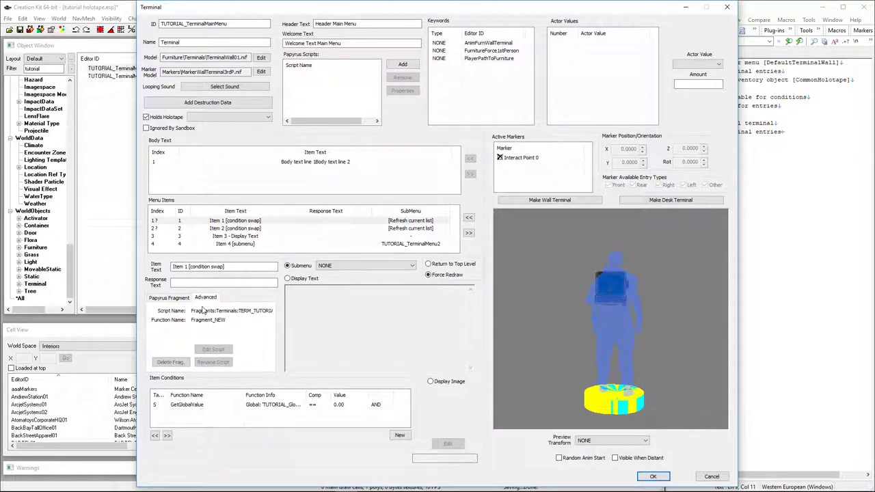
{"action": "left_click", "coordinate": [170, 298]}
Step: Add a TUTORIAL_Global_Toggle GlobalVariable property to Item 1's fragment script
{"action": "left_click", "coordinate": [231, 362]}
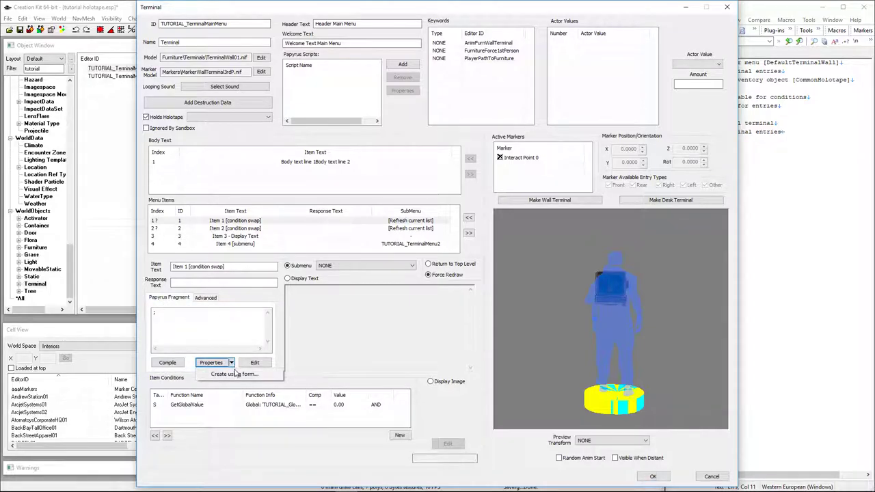
{"action": "left_click", "coordinate": [235, 374]}
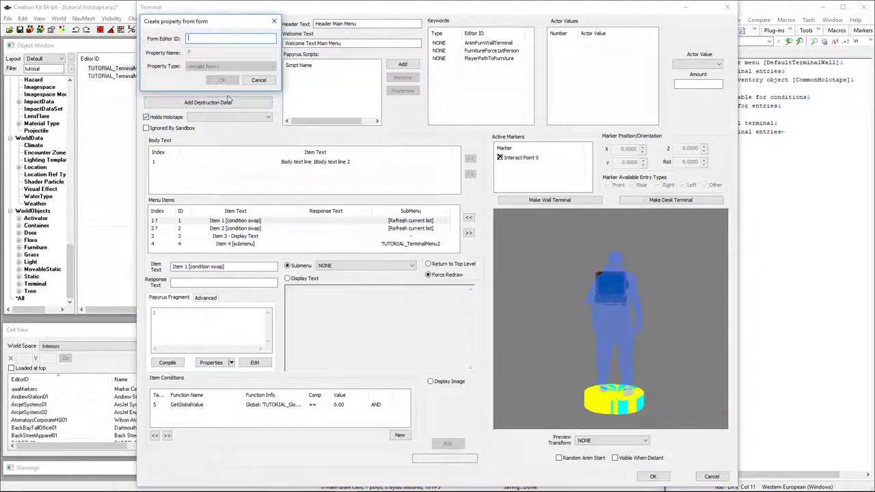
{"action": "key", "text": "ctrl+v"}
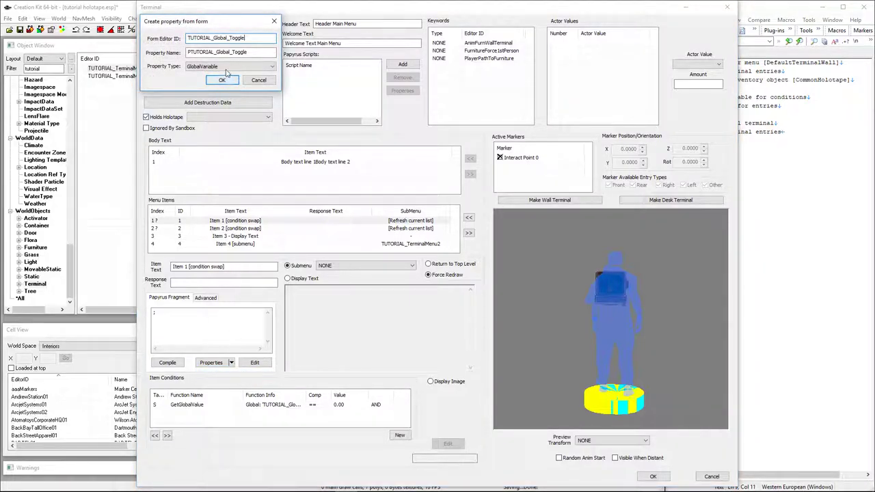
{"action": "left_click", "coordinate": [190, 52]}
{"action": "key", "text": "Delete"}
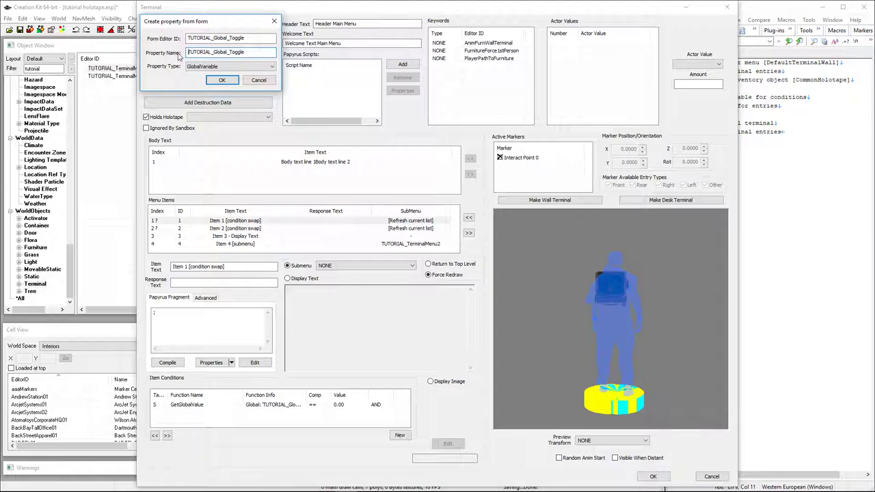
{"action": "left_click", "coordinate": [223, 80]}
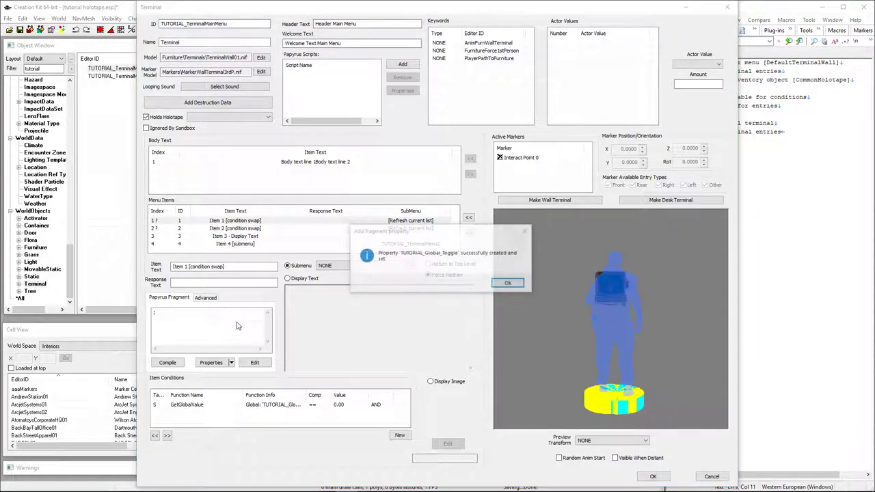
{"action": "left_click", "coordinate": [510, 284]}
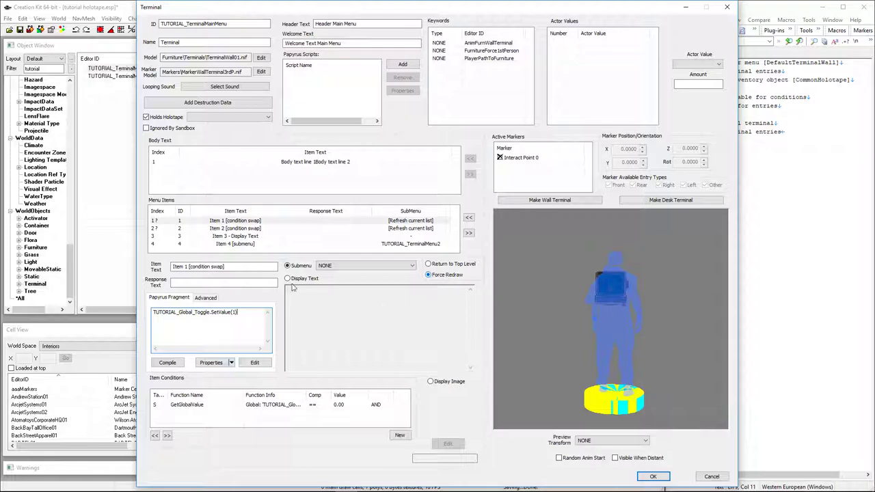
Step: Give Item 2 the fragment TUTORIAL_Global_Toggle.SetValue(0), compile it, and recheck Item 1's fragment
{"action": "left_click", "coordinate": [246, 230]}
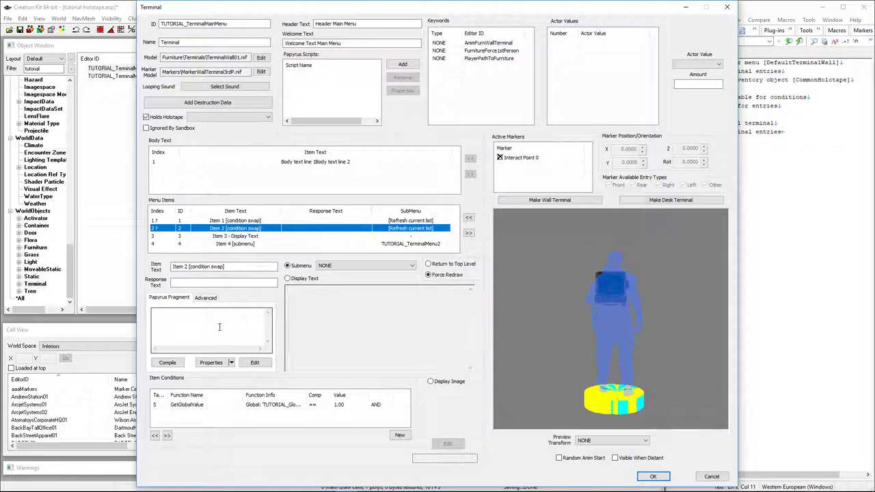
{"action": "left_click", "coordinate": [211, 362]}
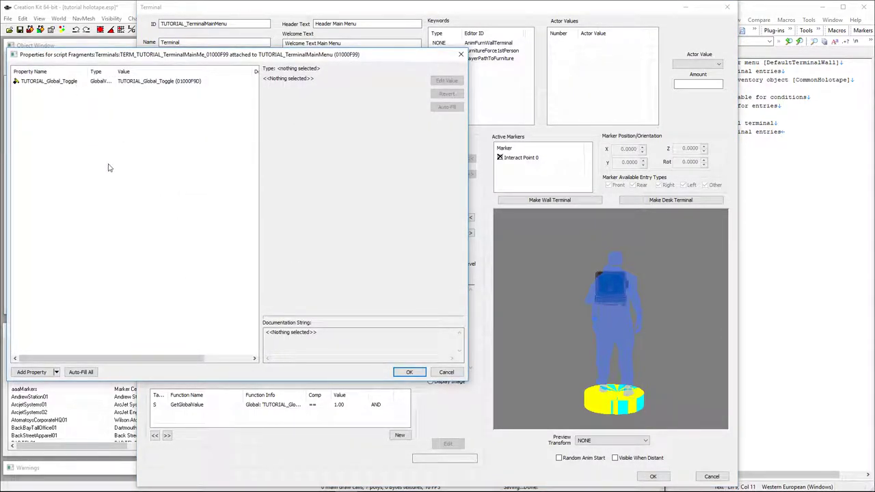
{"action": "key", "text": "Escape"}
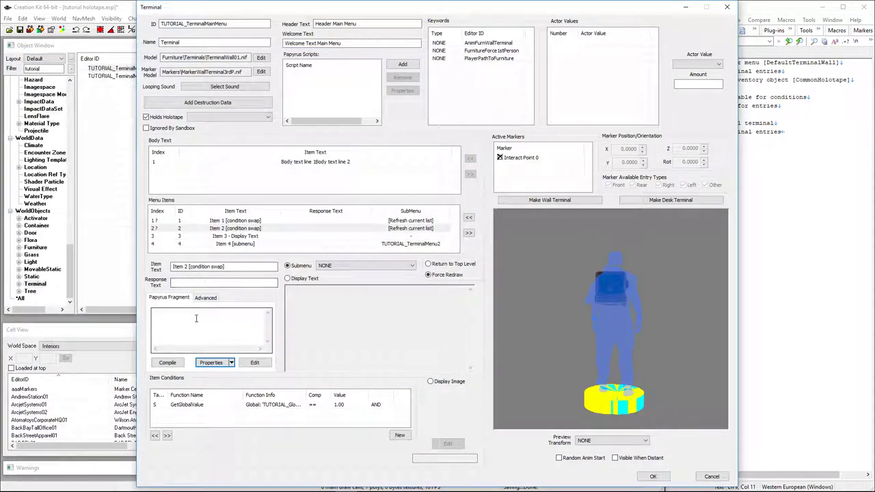
{"action": "type", "text": "TUTORIAL_Global_Toggle"}
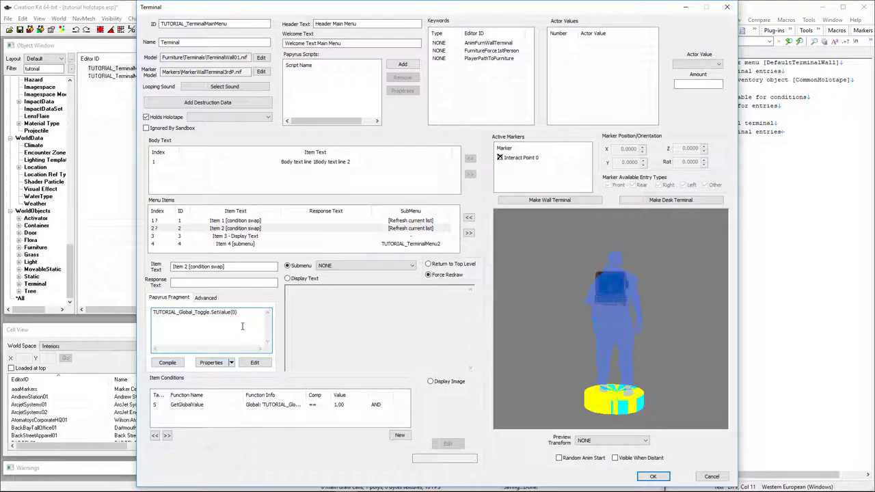
{"action": "left_click", "coordinate": [167, 363]}
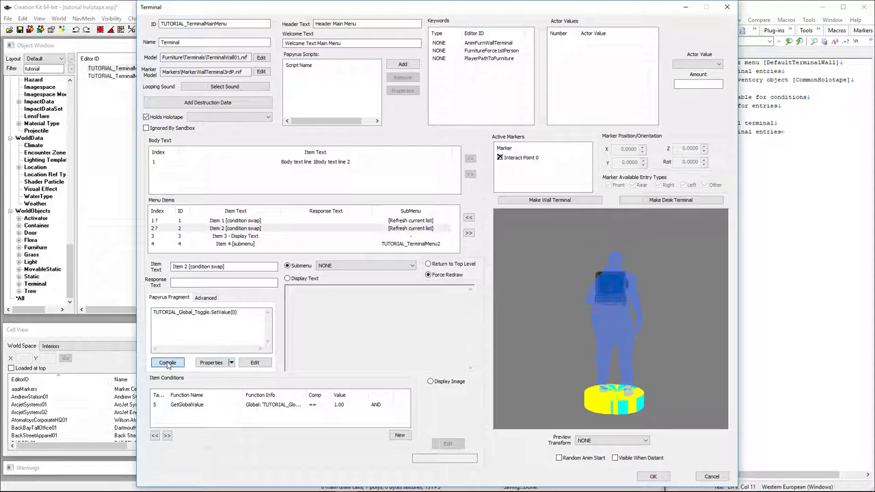
{"action": "left_click", "coordinate": [241, 221]}
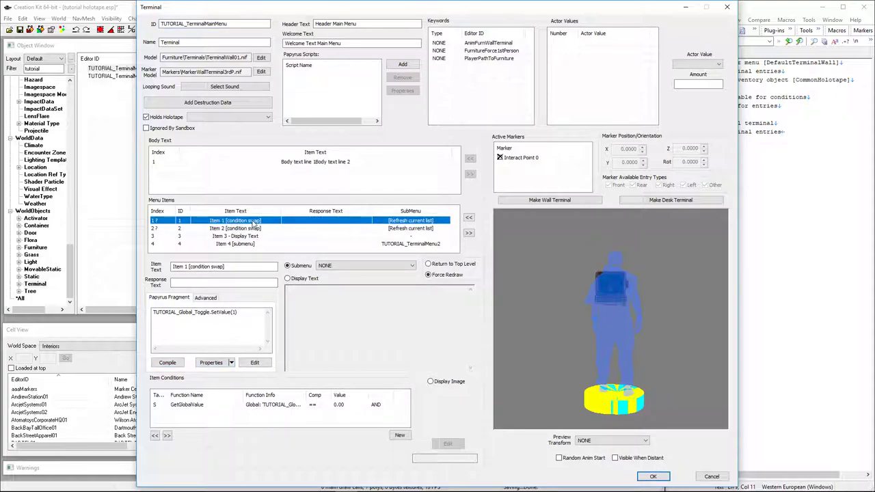
{"action": "left_click", "coordinate": [429, 275]}
{"action": "left_click", "coordinate": [243, 229]}
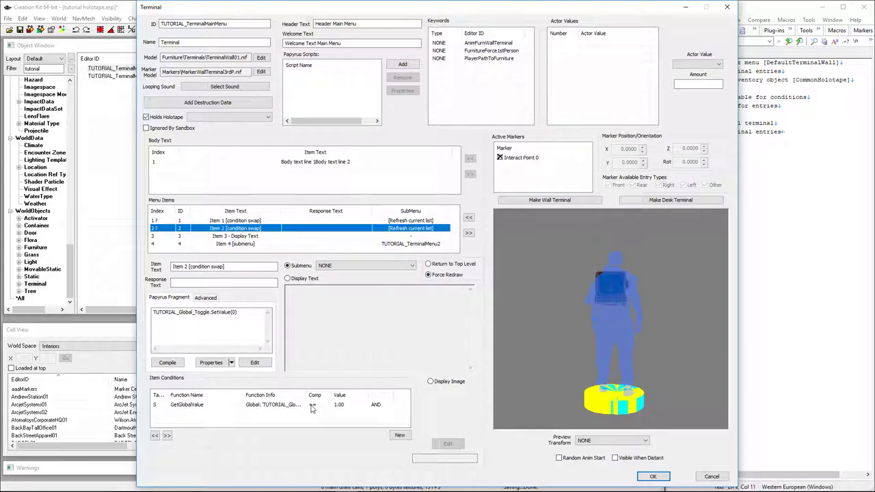
Step: Accept the main terminal's edits and open TUTORIAL_TerminalMenu2 for editing
{"action": "left_click", "coordinate": [653, 477]}
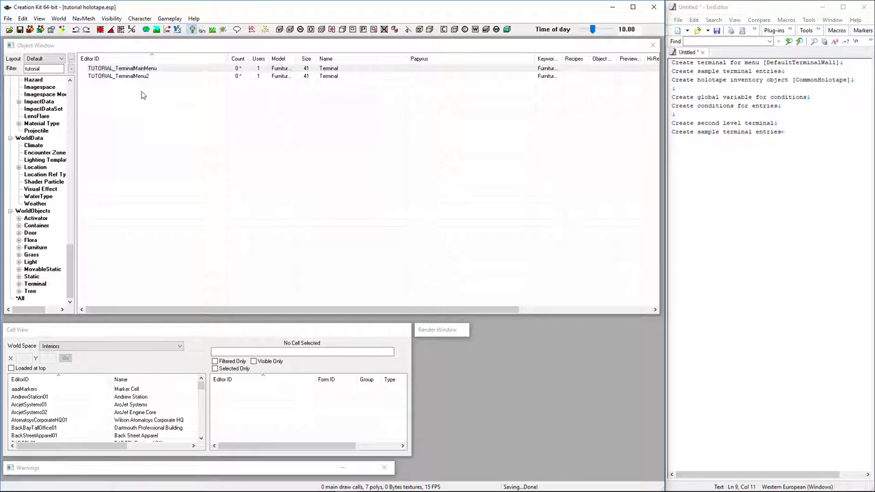
{"action": "double_click", "coordinate": [127, 76]}
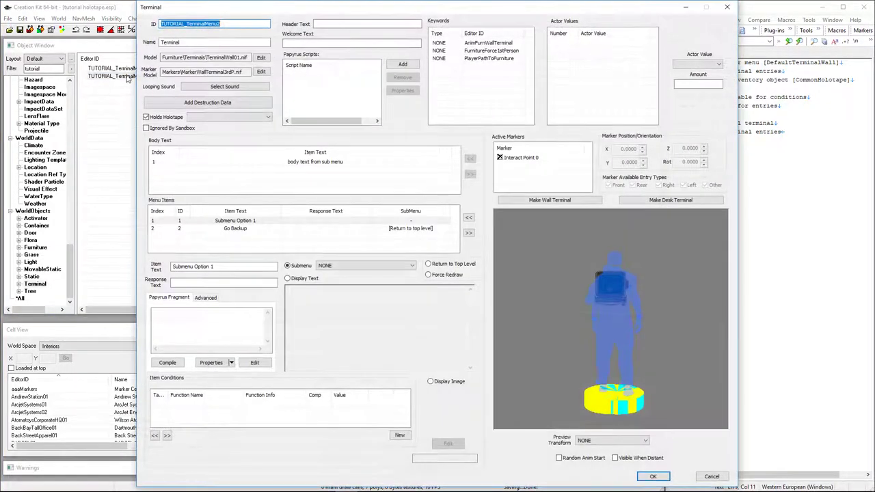
Step: Give Submenu Option 1 the response 'Option 1 response.' and set Go Backup to Return to Top Level
{"action": "left_click", "coordinate": [239, 220]}
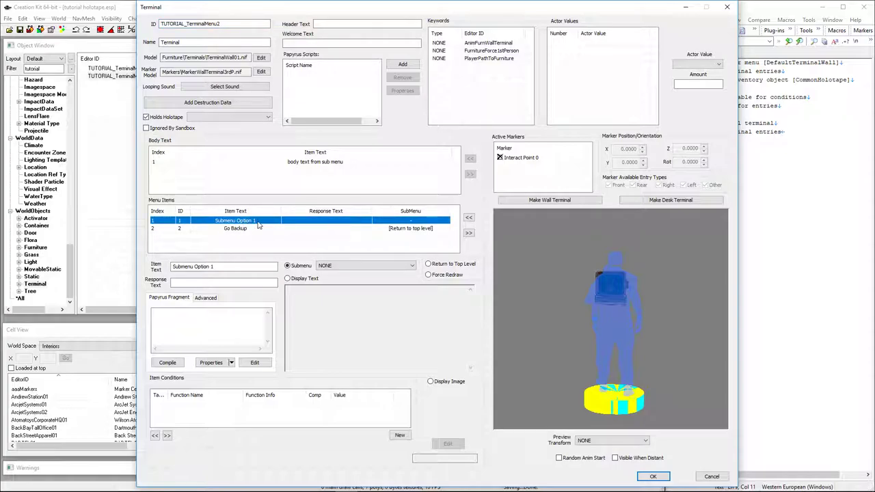
{"action": "left_click", "coordinate": [207, 283]}
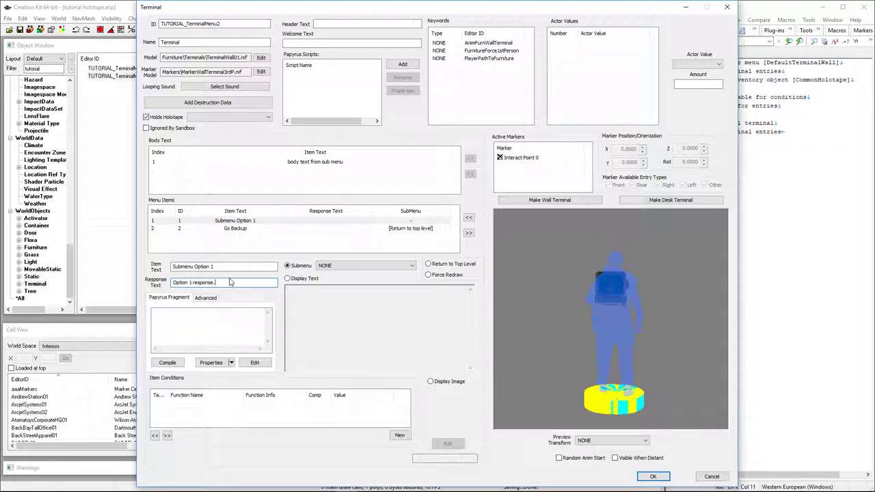
{"action": "left_click", "coordinate": [244, 230]}
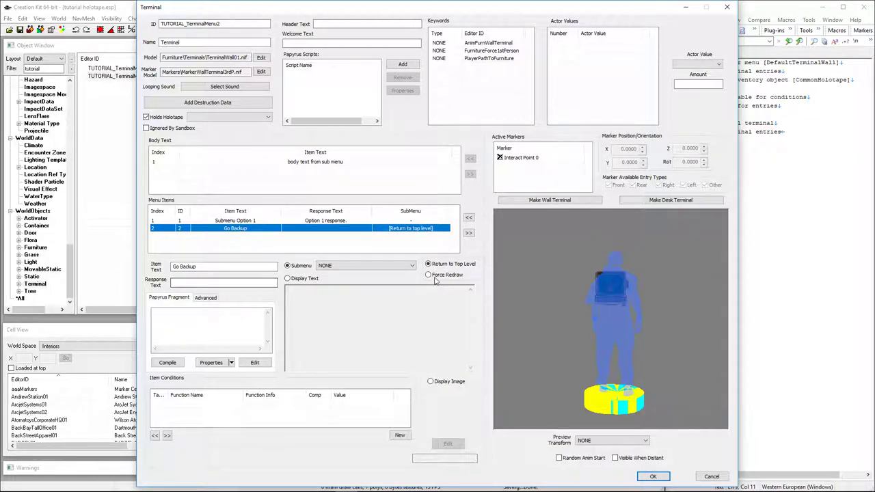
{"action": "left_click", "coordinate": [470, 265]}
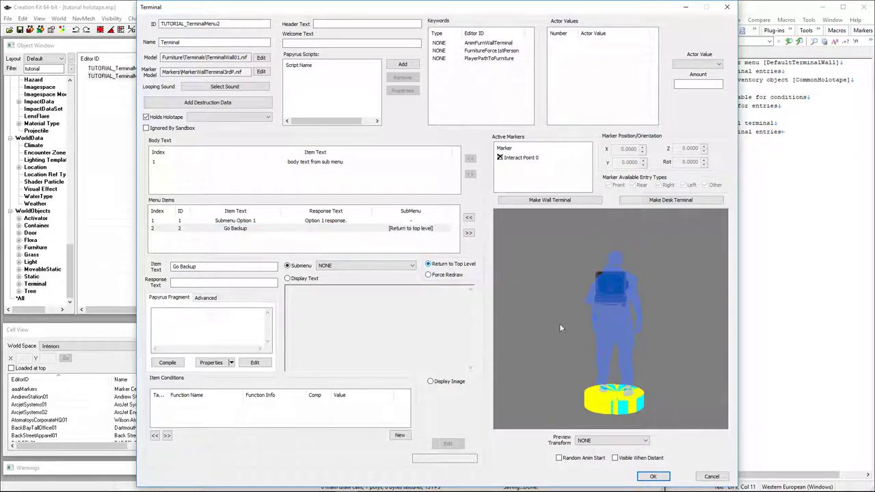
{"action": "left_click", "coordinate": [655, 477]}
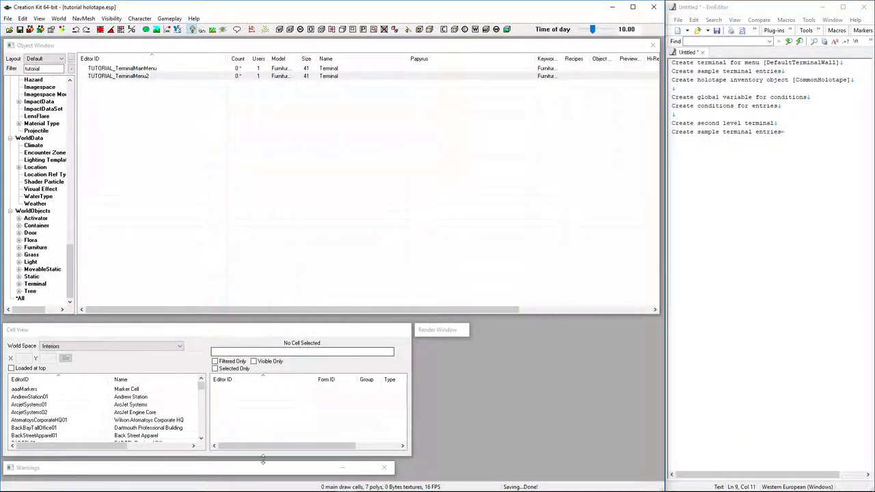
Step: Enable tutorial holotape.esp in Nexus Mod Manager and launch Fallout 4 through F4SE
{"action": "left_click", "coordinate": [346, 485]}
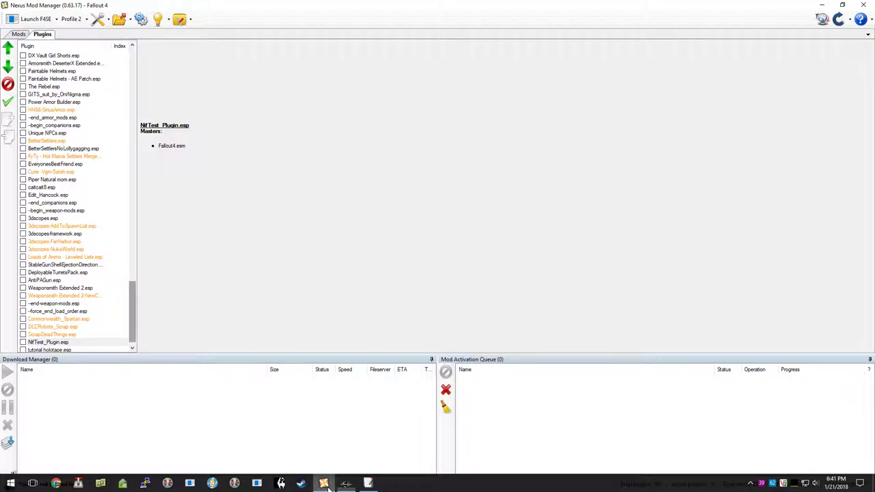
{"action": "scroll", "coordinate": [41, 352], "scroll_direction": "down", "scroll_amount": 3}
{"action": "left_click", "coordinate": [23, 343]}
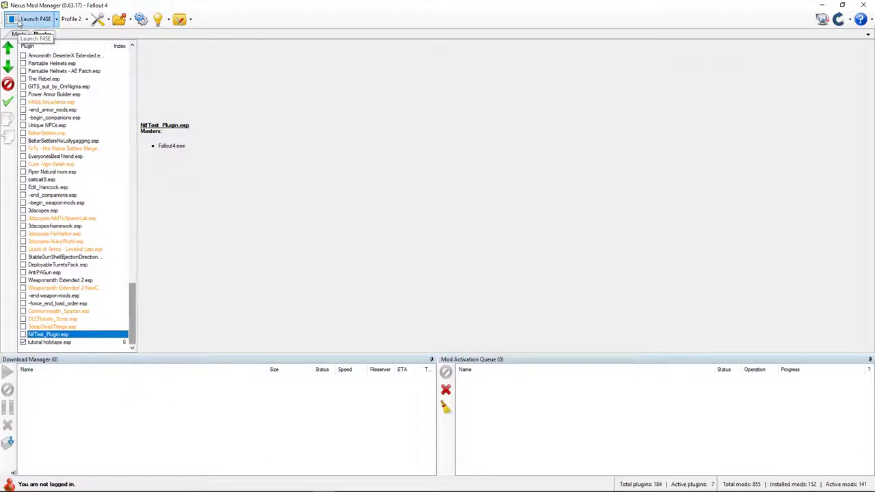
{"action": "left_click", "coordinate": [19, 23]}
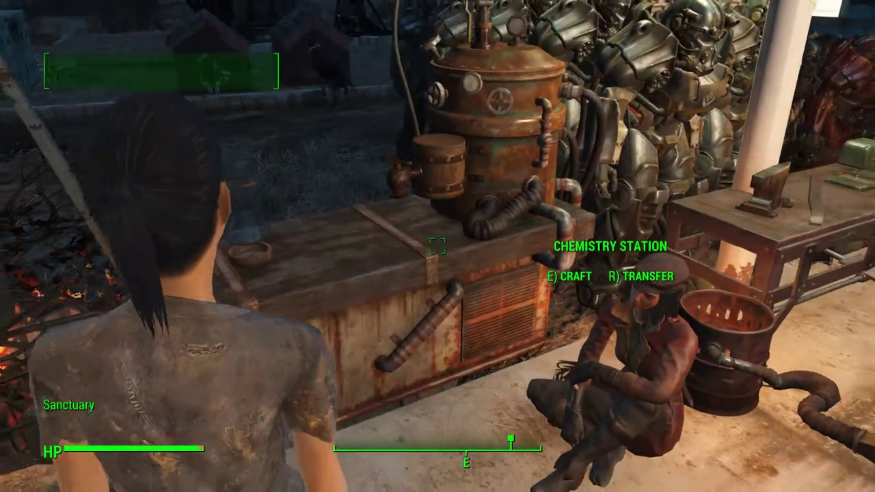
Step: Craft a Tutorial Holotape from the UTILITY category at the chemistry station
{"action": "scroll", "coordinate": [438, 247], "scroll_direction": "down", "scroll_amount": 3}
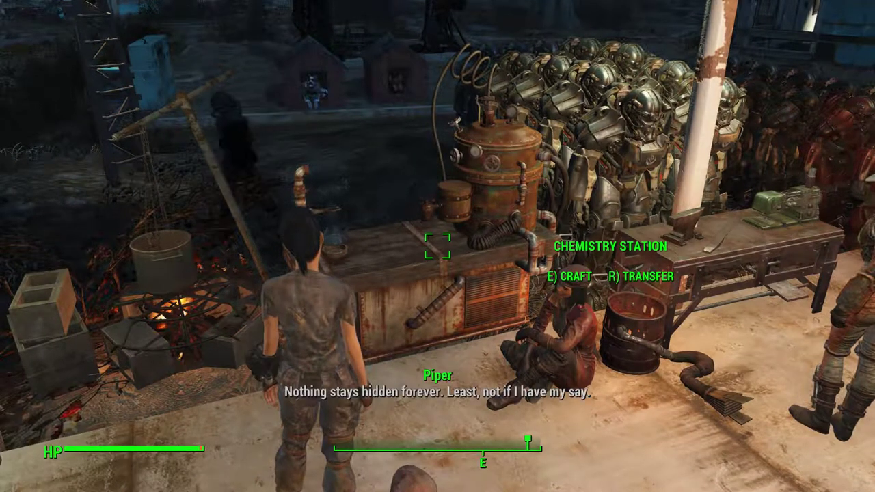
{"action": "key", "text": "e"}
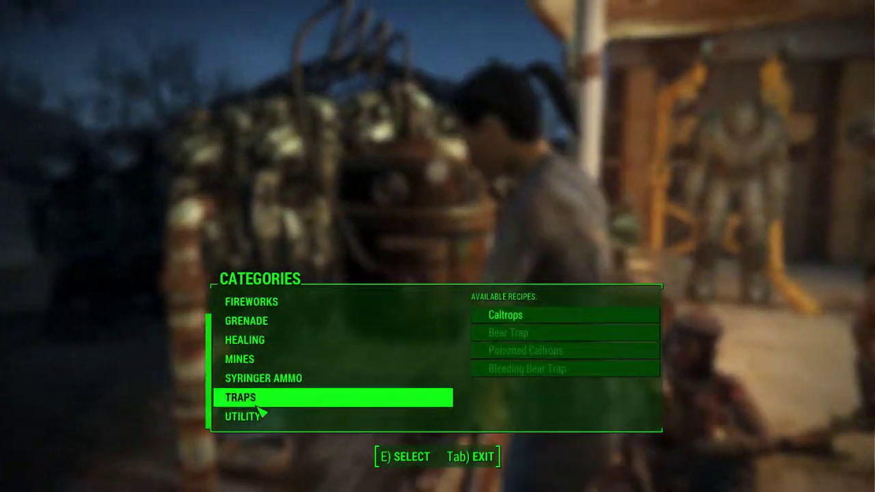
{"action": "left_click", "coordinate": [262, 419]}
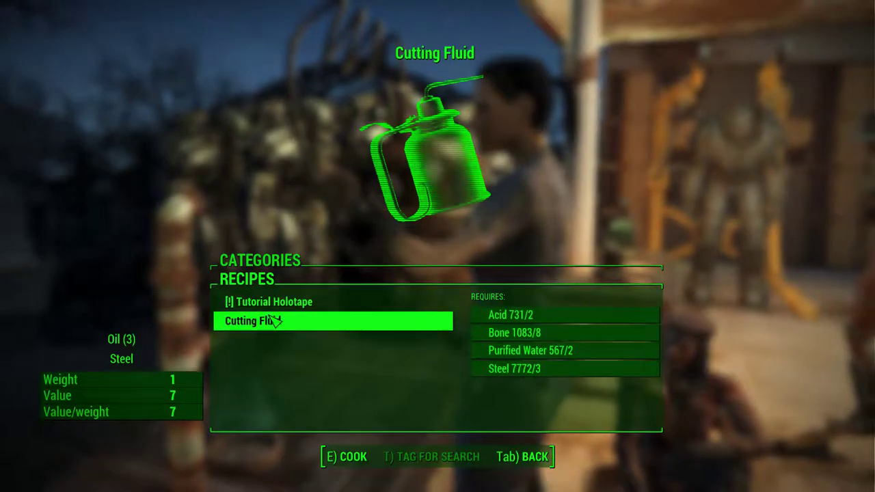
{"action": "left_click", "coordinate": [275, 305]}
{"action": "key", "text": "Return"}
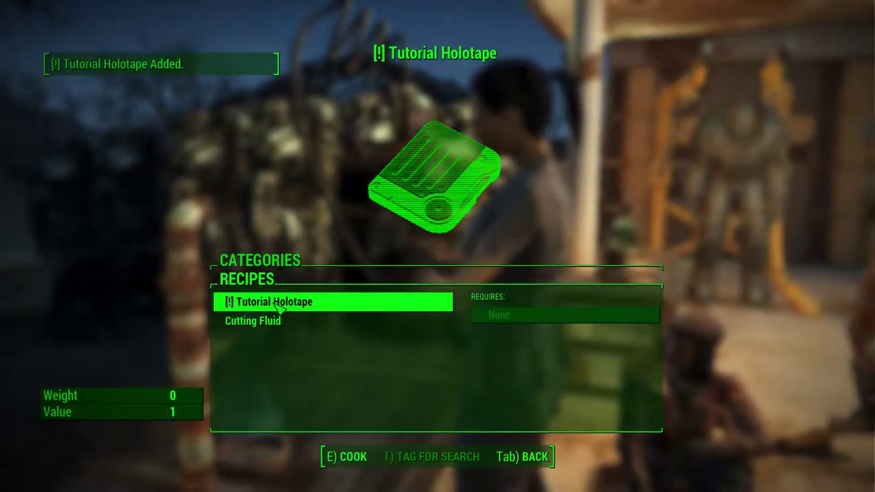
{"action": "key", "text": "Tab"}
{"action": "key", "text": "Tab"}
{"action": "key", "text": "Tab"}
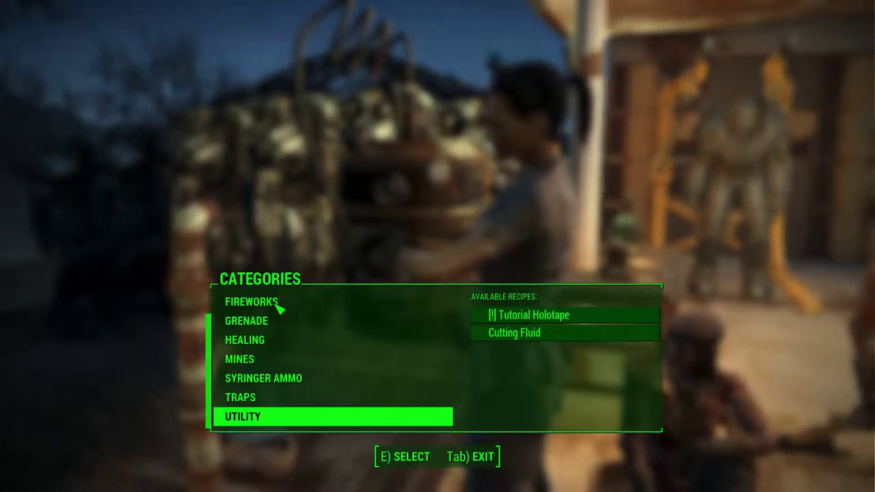
{"action": "key", "text": "Tab"}
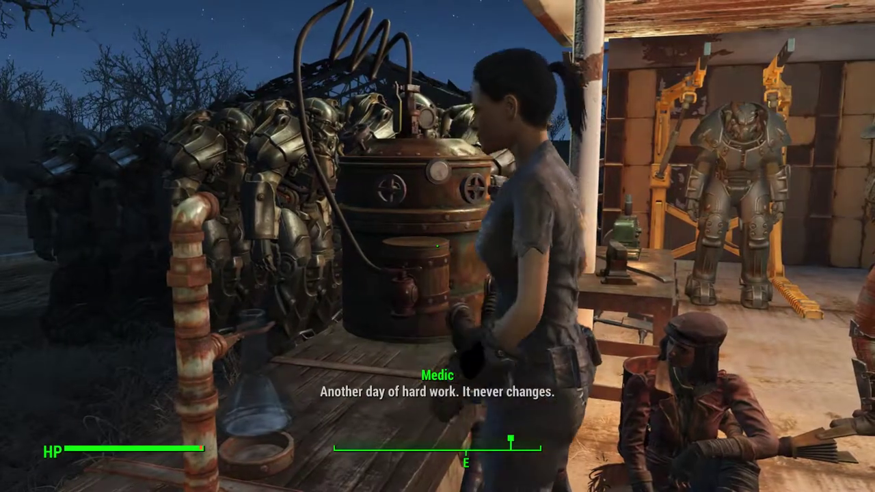
{"action": "key", "text": "Tab"}
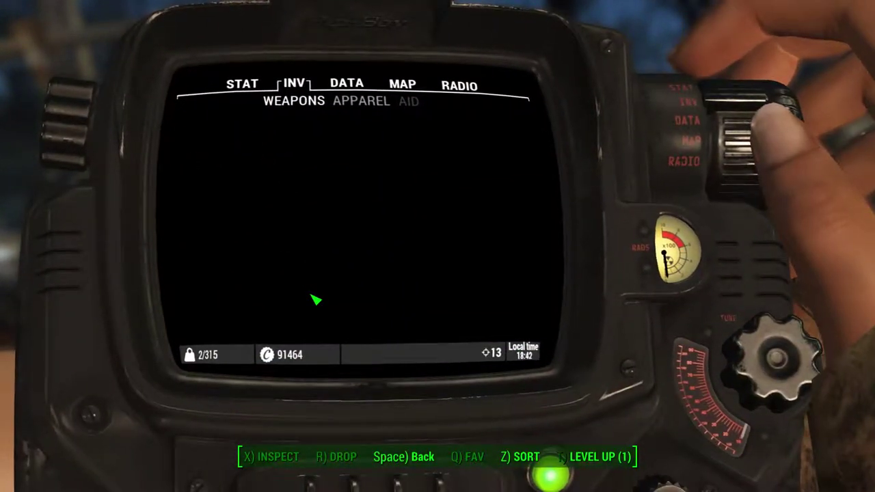
Step: Find the Tutorial Holotape at the end of the Pip-Boy MISC inventory and play it
{"action": "key", "text": "d"}
{"action": "key", "text": "d"}
{"action": "key", "text": "d"}
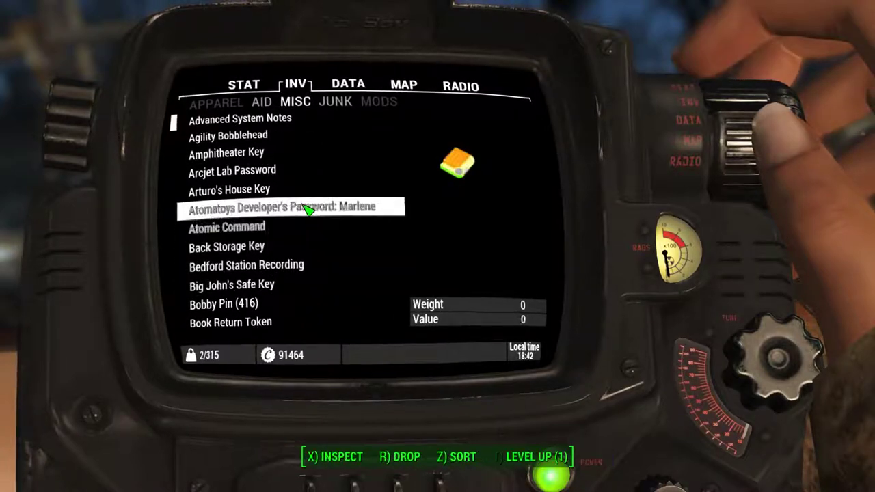
{"action": "scroll", "coordinate": [287, 145], "scroll_direction": "down", "scroll_amount": 10}
{"action": "scroll", "coordinate": [290, 147], "scroll_direction": "down", "scroll_amount": 20}
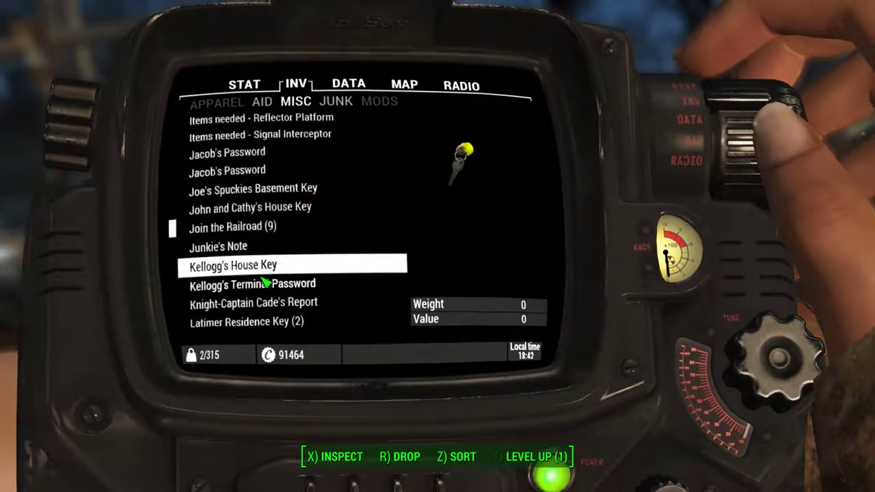
{"action": "scroll", "coordinate": [264, 291], "scroll_direction": "down", "scroll_amount": 20}
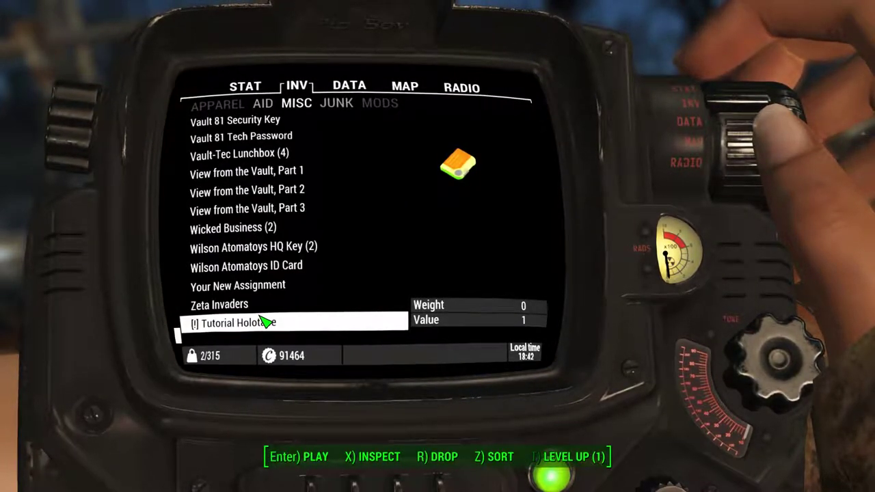
{"action": "left_click", "coordinate": [261, 330]}
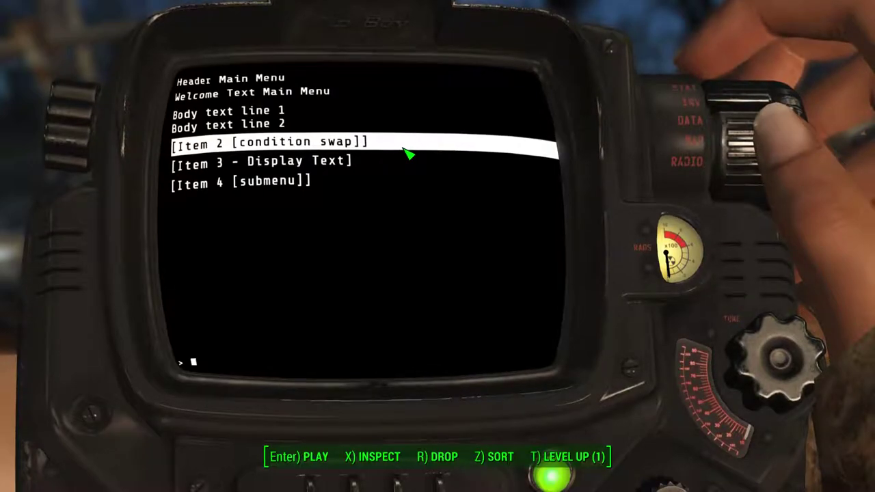
Step: Toggle Item 2 [condition swap] back to Item 1, then view Item 3's display text and return
{"action": "left_click", "coordinate": [408, 151]}
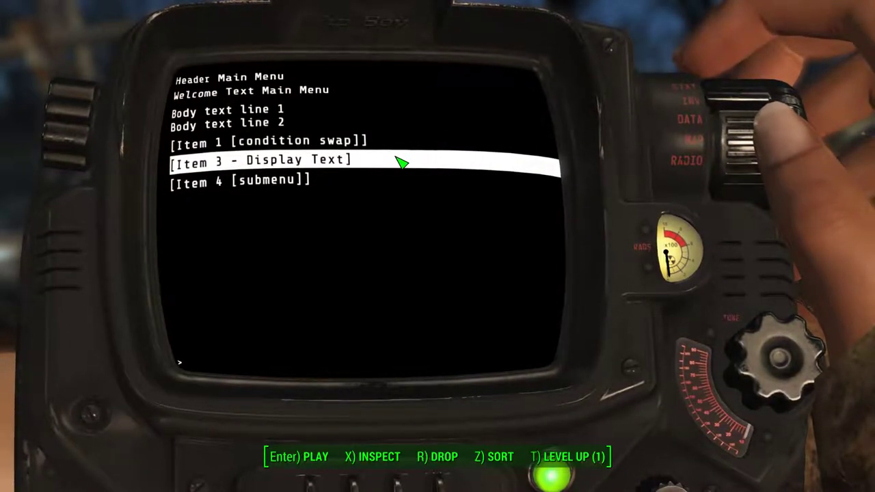
{"action": "left_click", "coordinate": [402, 162]}
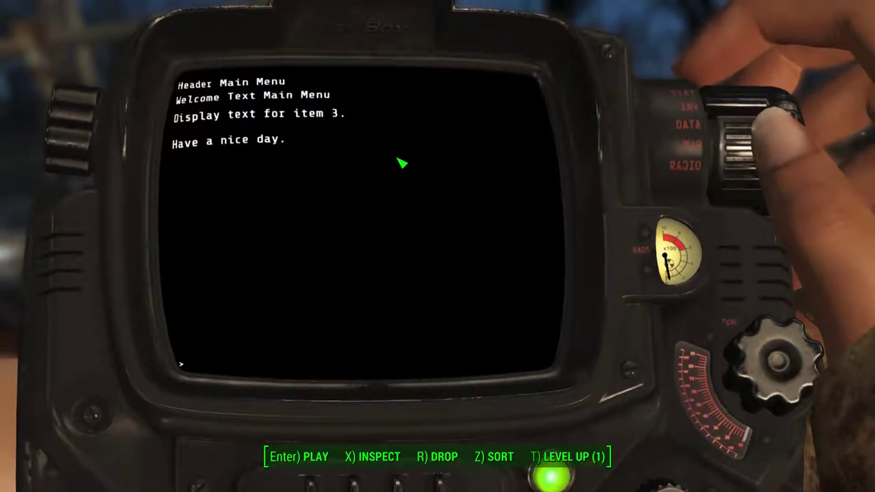
{"action": "left_click", "coordinate": [402, 162]}
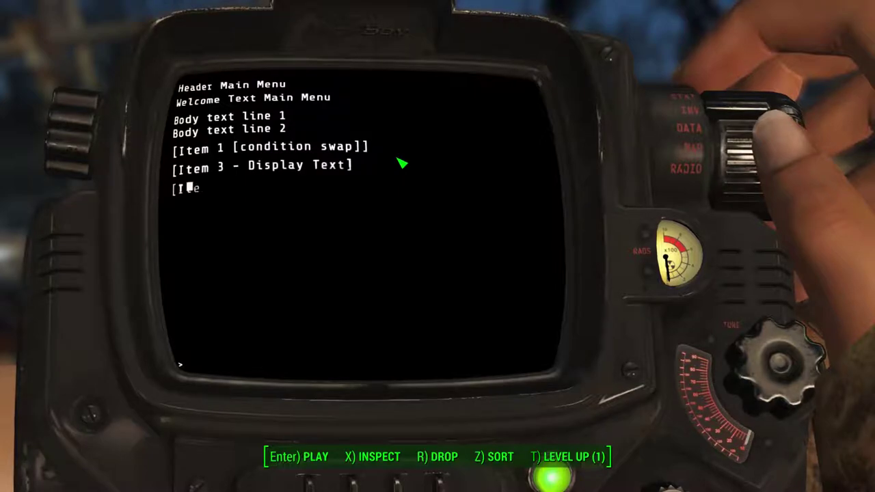
Step: Open the Item 4 submenu, see Submenu Option 1's 'Option 1 response.', then use Go Backup
{"action": "left_click", "coordinate": [361, 190]}
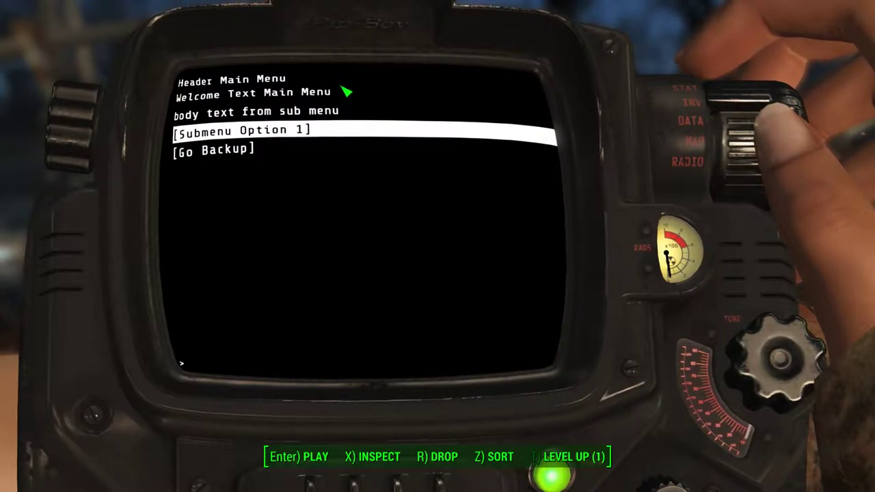
{"action": "left_click", "coordinate": [322, 134]}
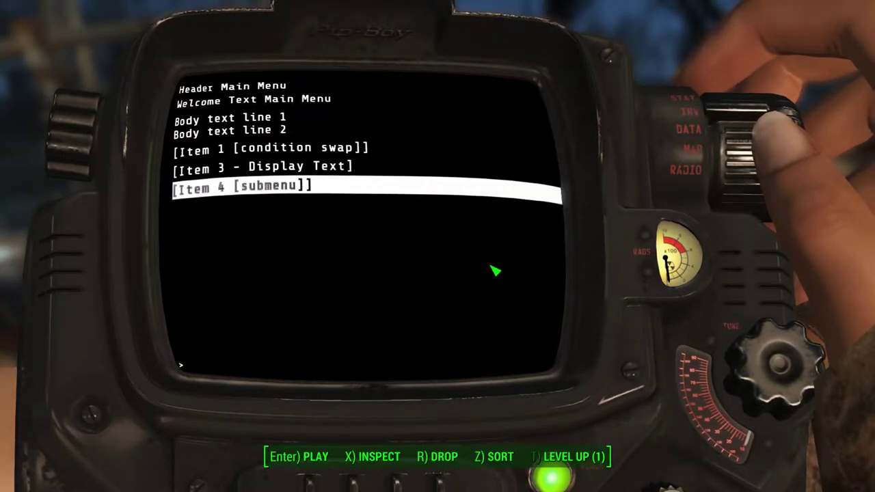
{"action": "left_click", "coordinate": [290, 190]}
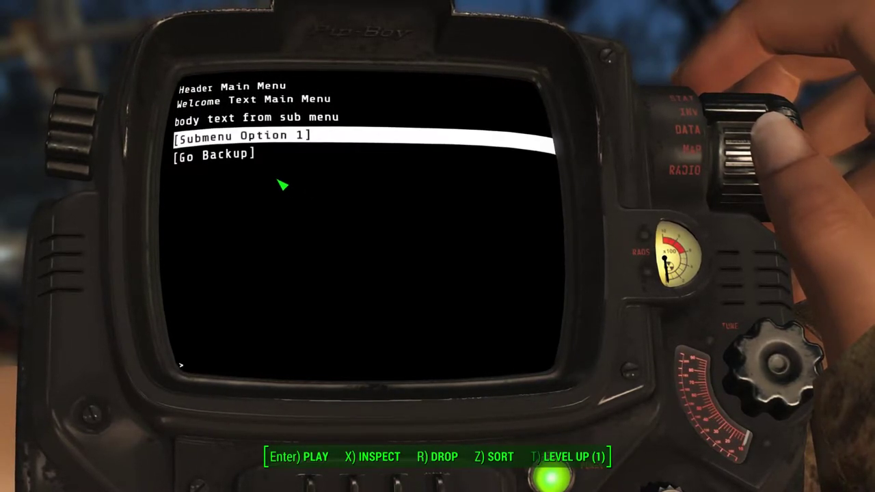
{"action": "left_click", "coordinate": [247, 160]}
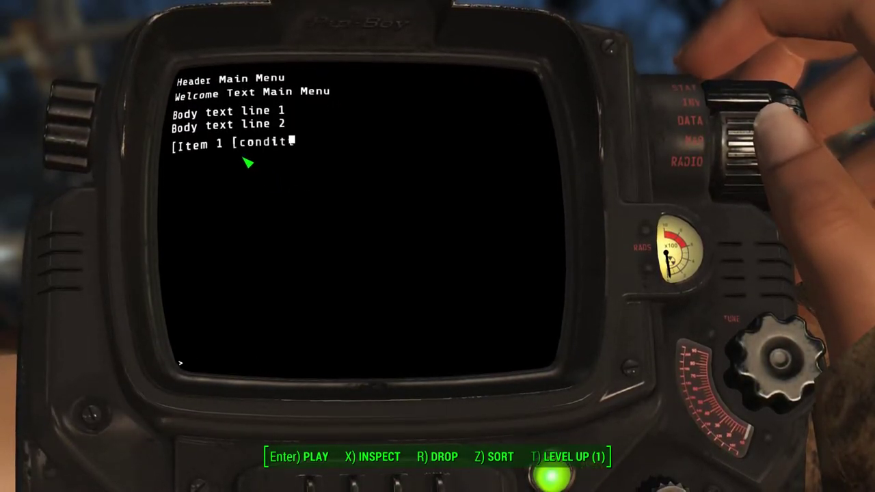